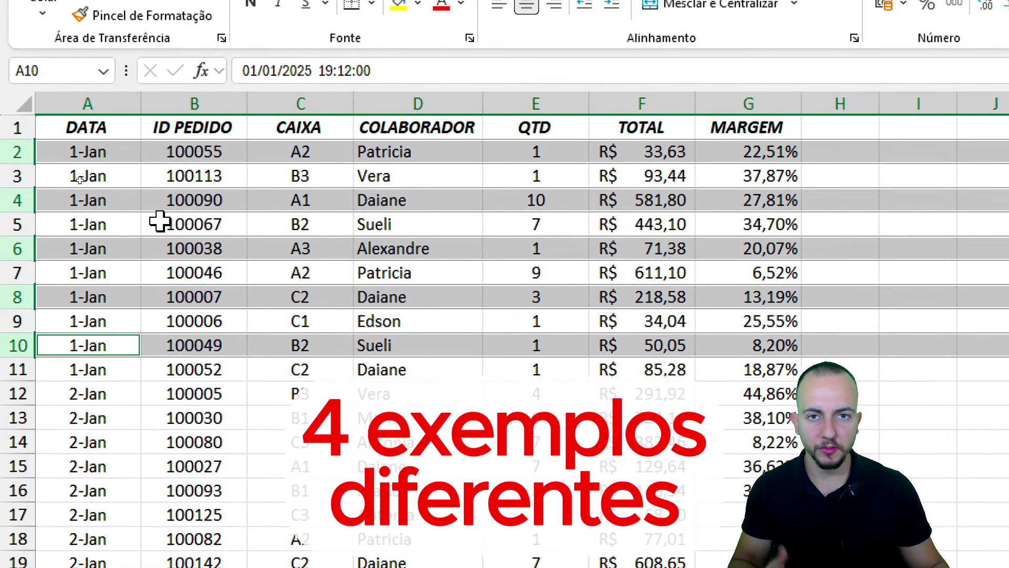
Select table rows 2, 4, 6 and 8 (columns A–G) together as one multi-row selection.
left_click(115, 134)
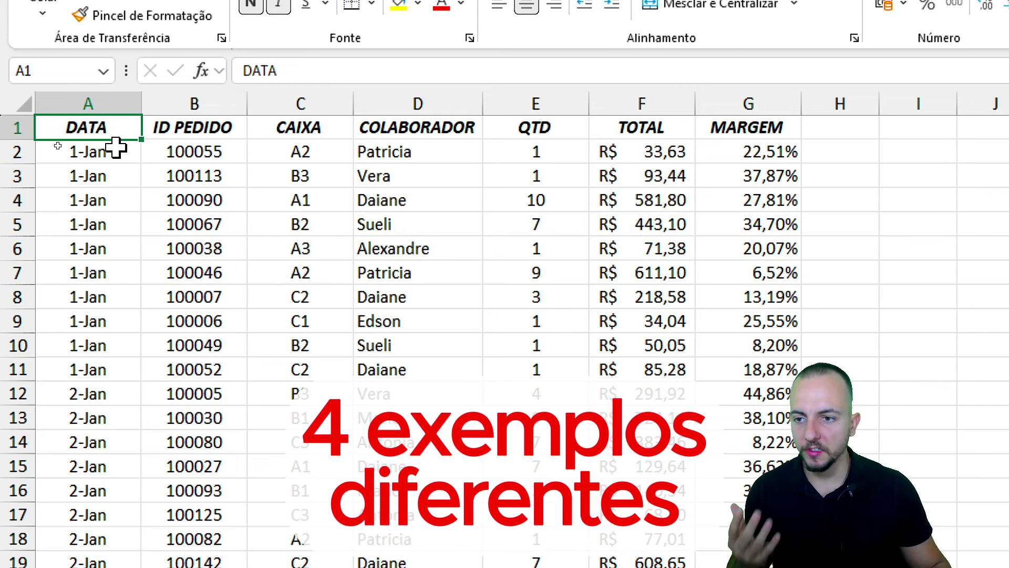
mouse_move(112, 153)
left_mouse_down()
mouse_move(575, 173)
mouse_move(763, 164)
mouse_move(763, 150)
left_mouse_up()
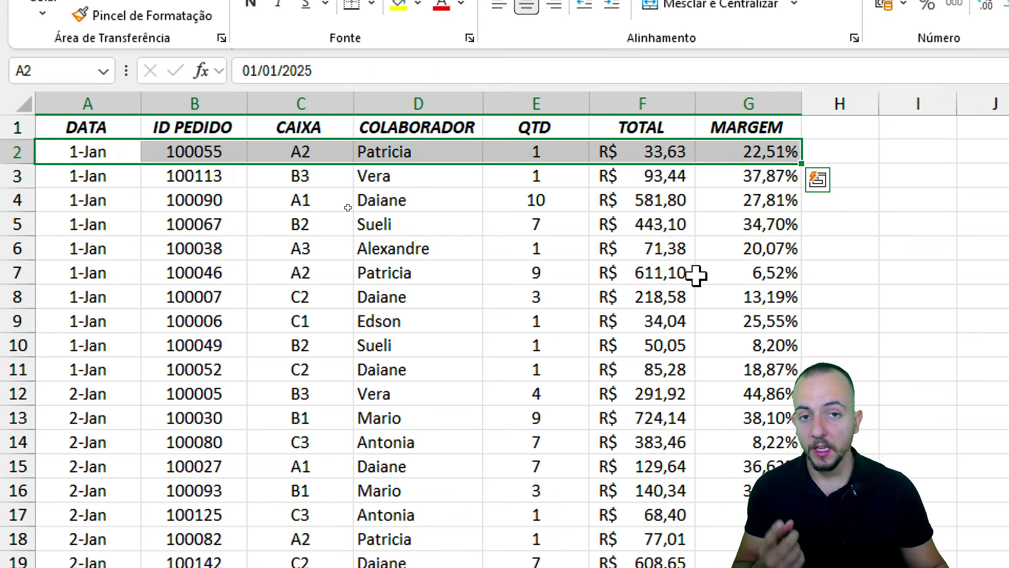
key("ctrl")
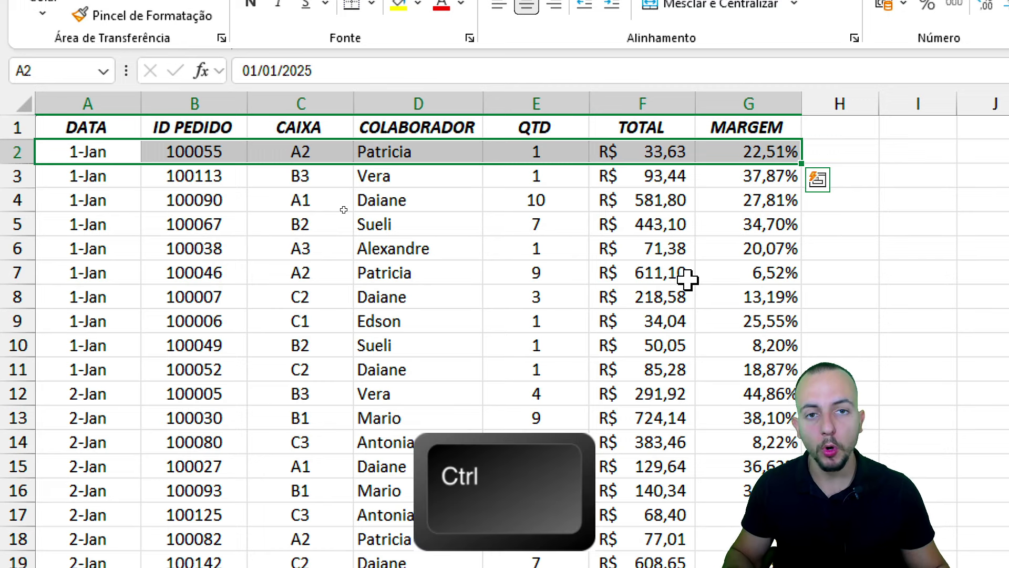
left_click_drag(116, 210, 720, 211)
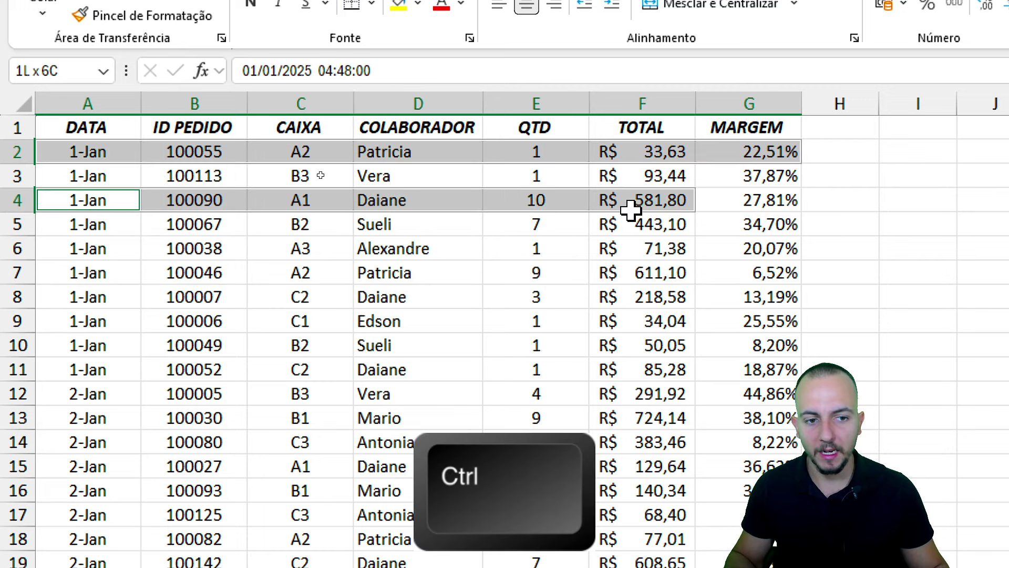
left_click_drag(99, 258, 715, 248)
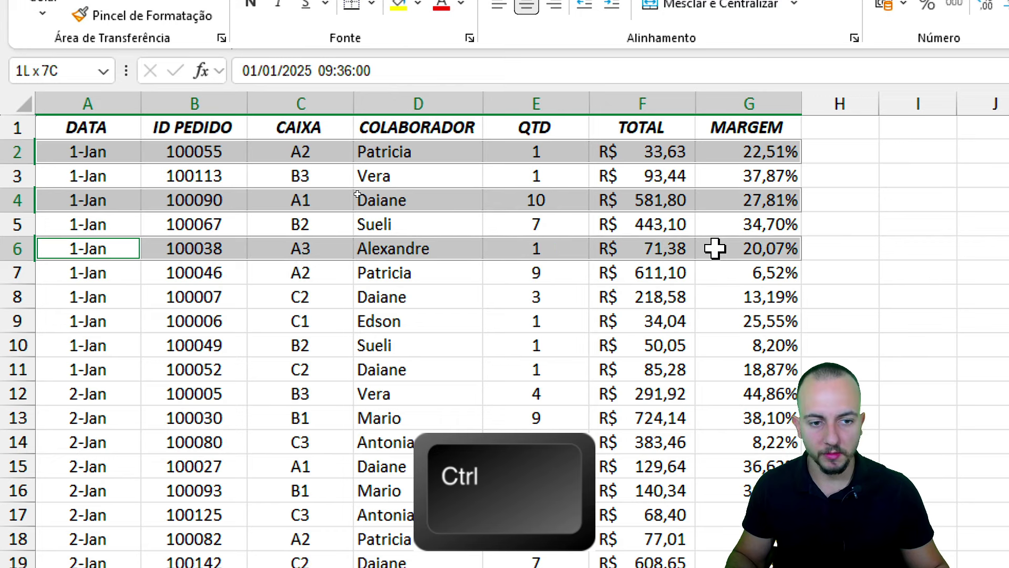
left_click_drag(108, 297, 724, 302)
Add row 10, fill the alternating rows light yellow, and bring up Insert with Ctrl++.
left_click_drag(138, 348, 710, 348)
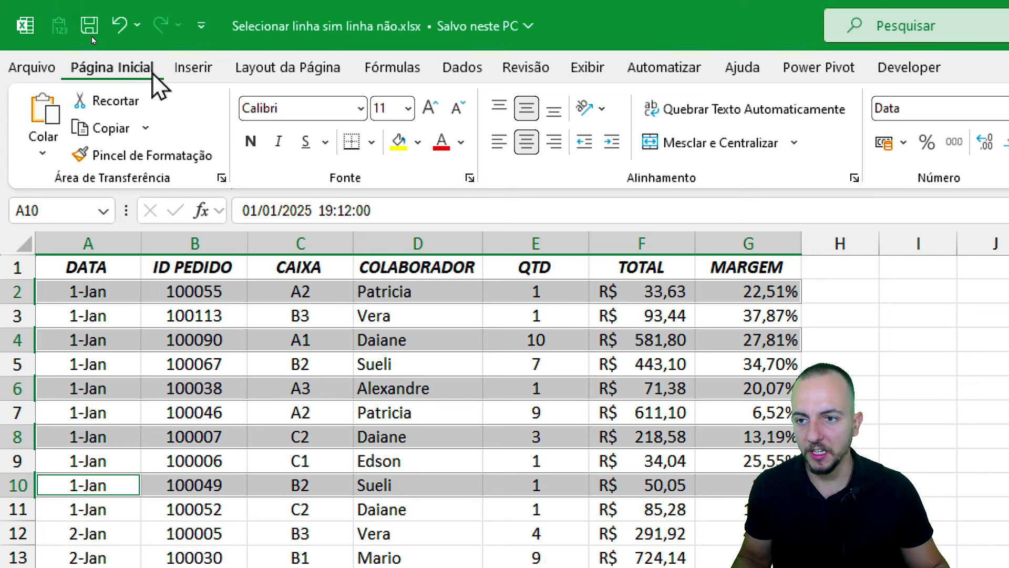
left_click(418, 142)
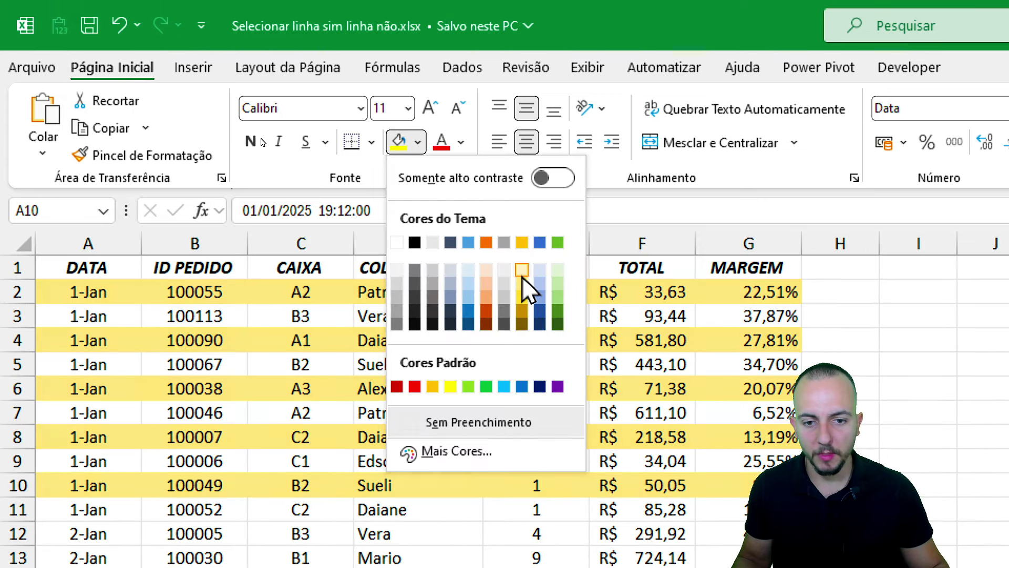
left_click(525, 273)
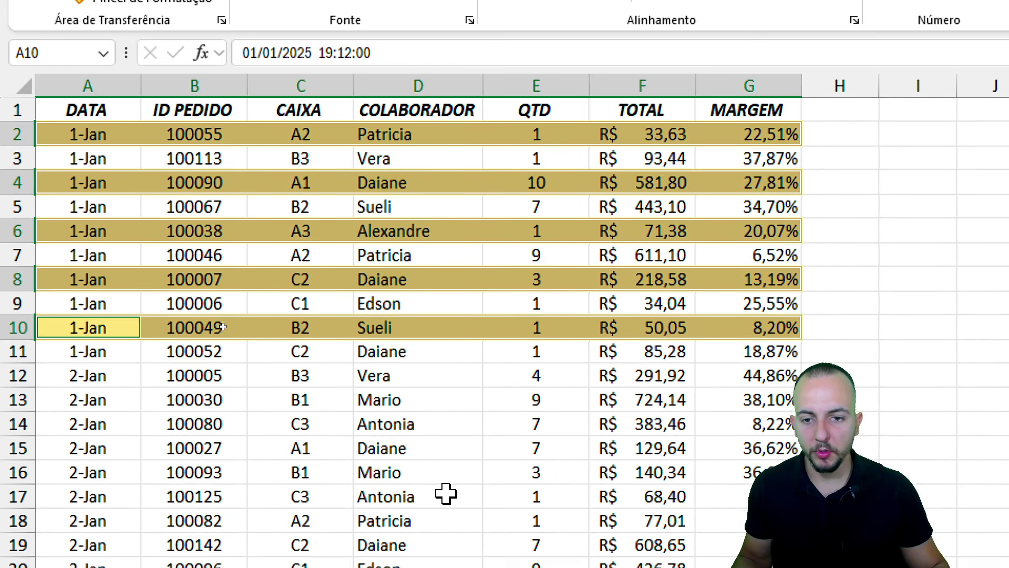
key("ctrl+plus")
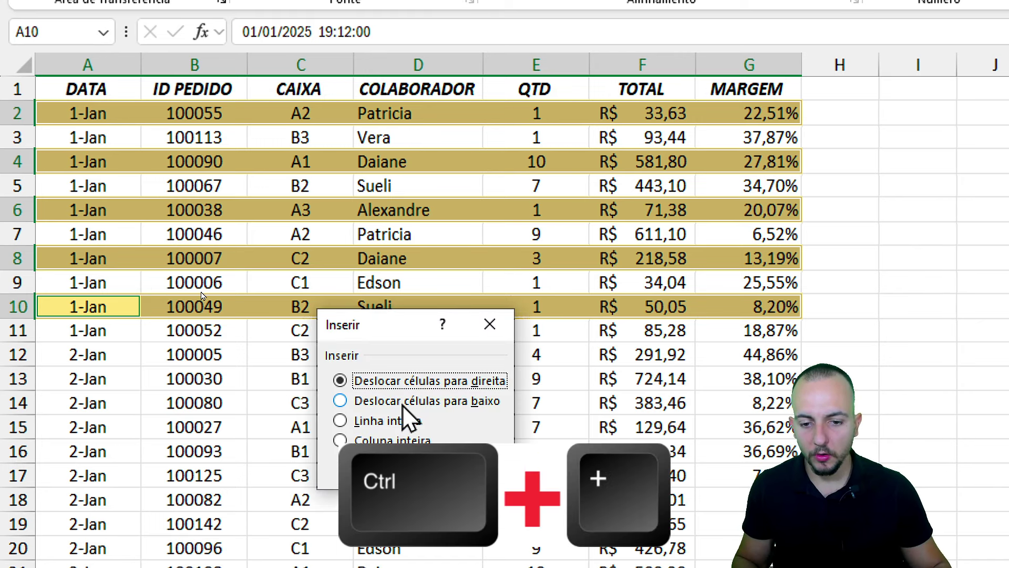
Insert blank cells shifting cells down, then undo that insertion.
left_click(403, 403)
left_click(382, 473)
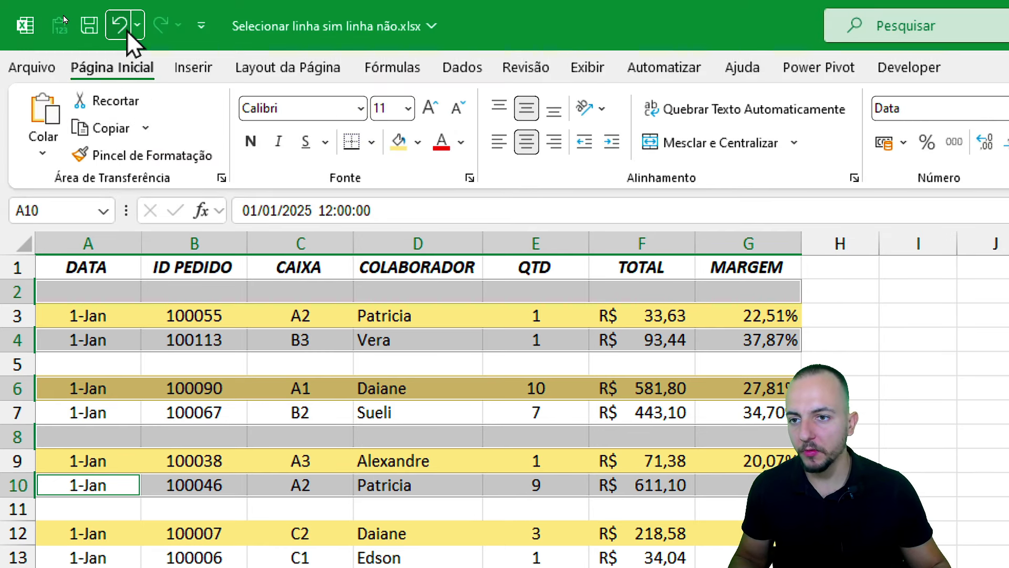
left_click(126, 28)
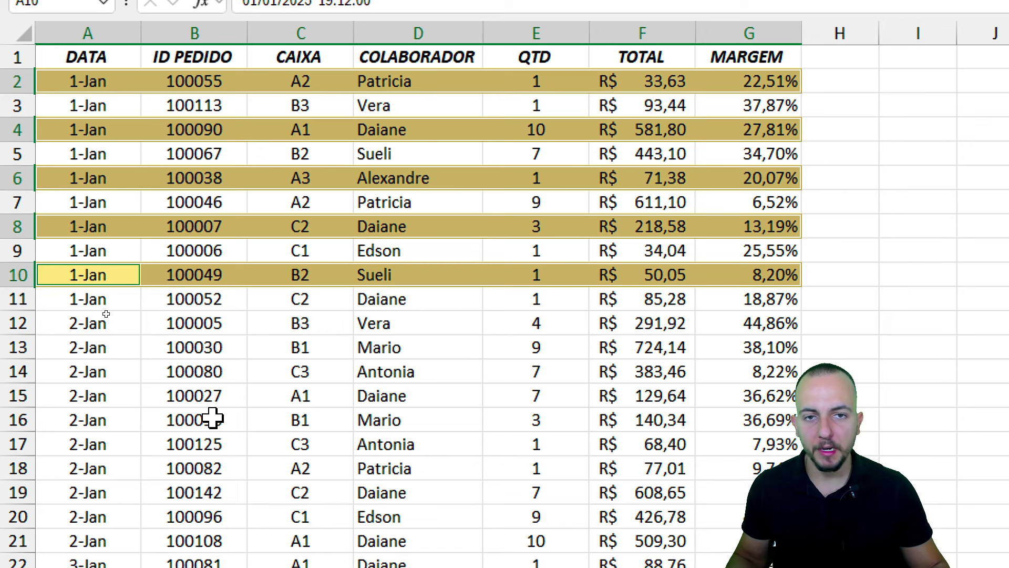
key("ctrl+minus")
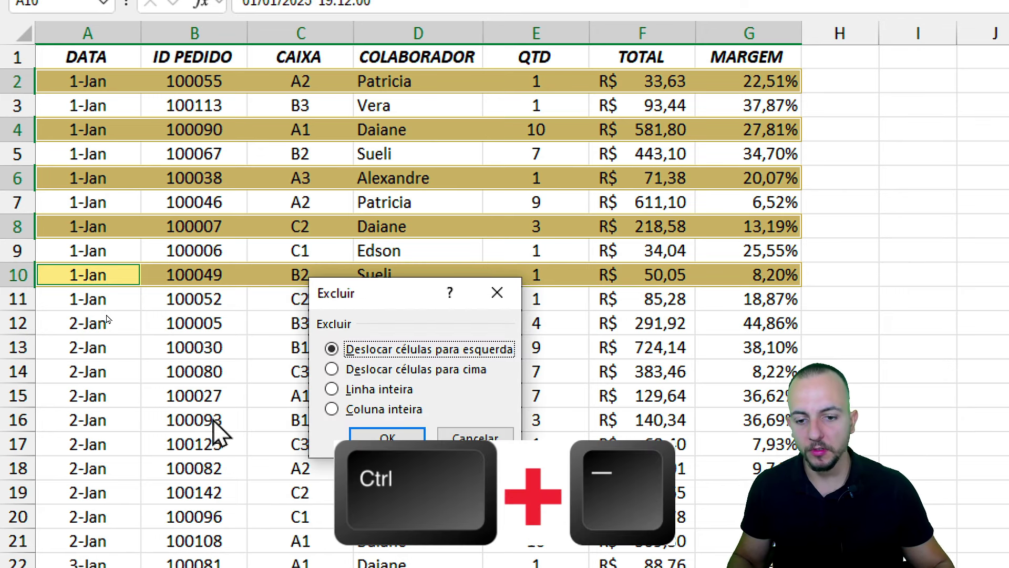
left_click(421, 369)
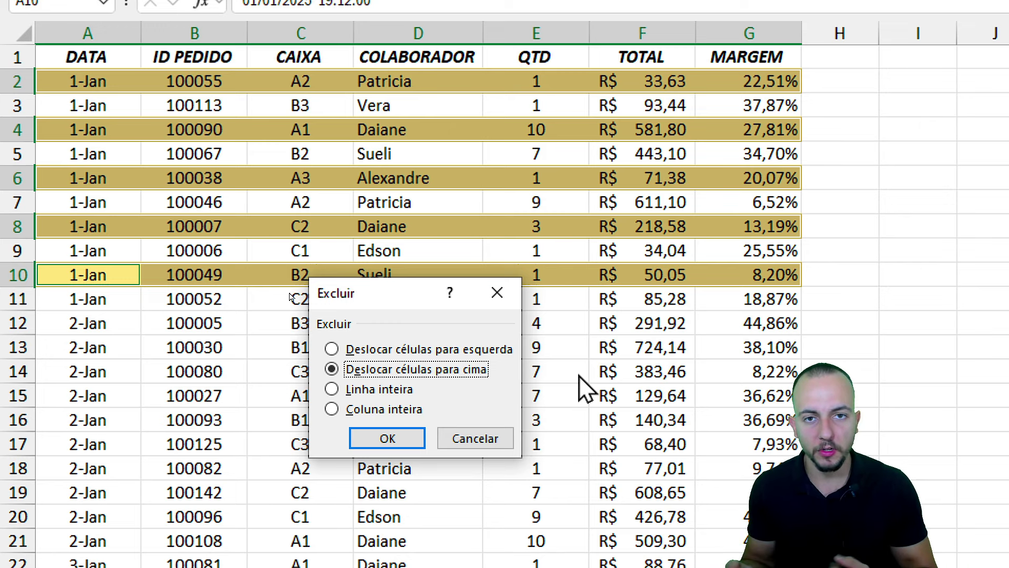
left_click(387, 438)
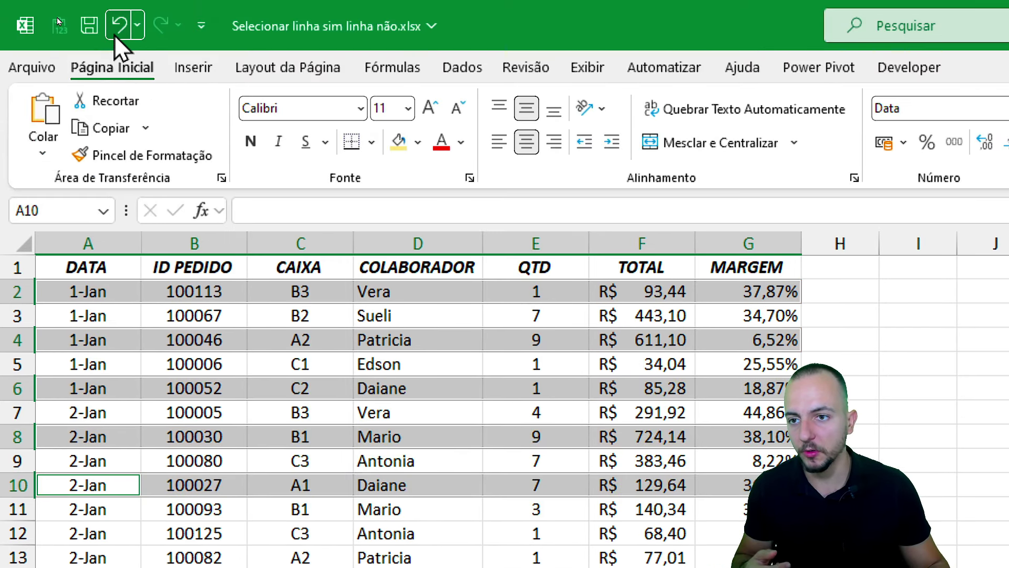
Undo the deletion, paste a copy of the yellow rows at K2, and widen column P.
left_click(119, 25)
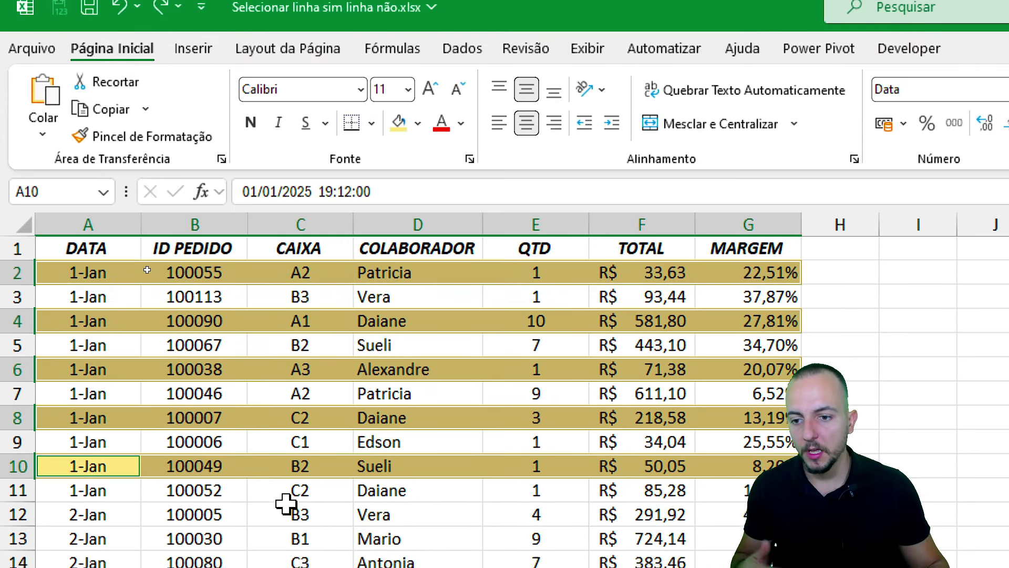
key("ctrl+c")
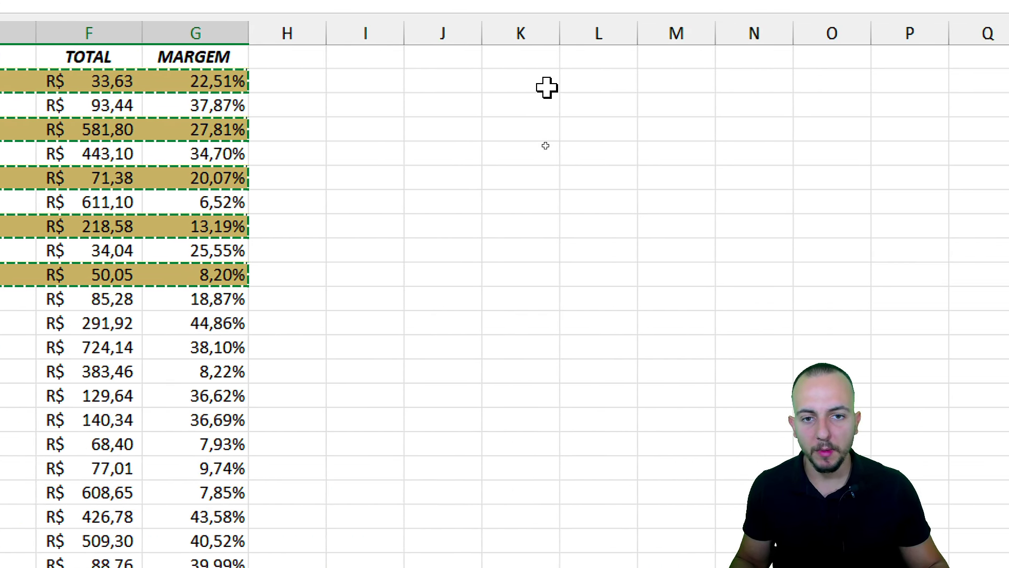
left_click(546, 85)
key("ctrl+v")
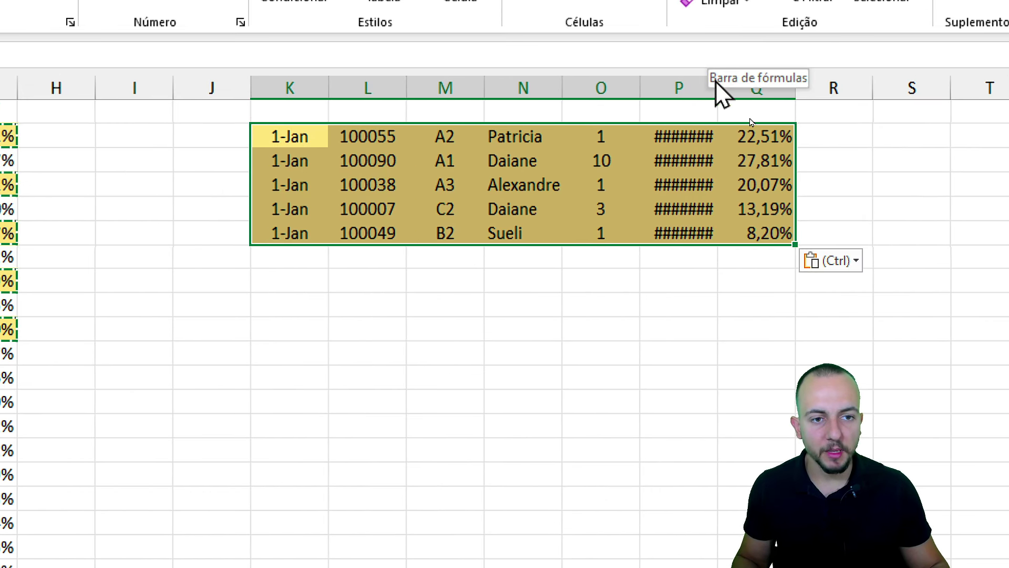
left_click(718, 92)
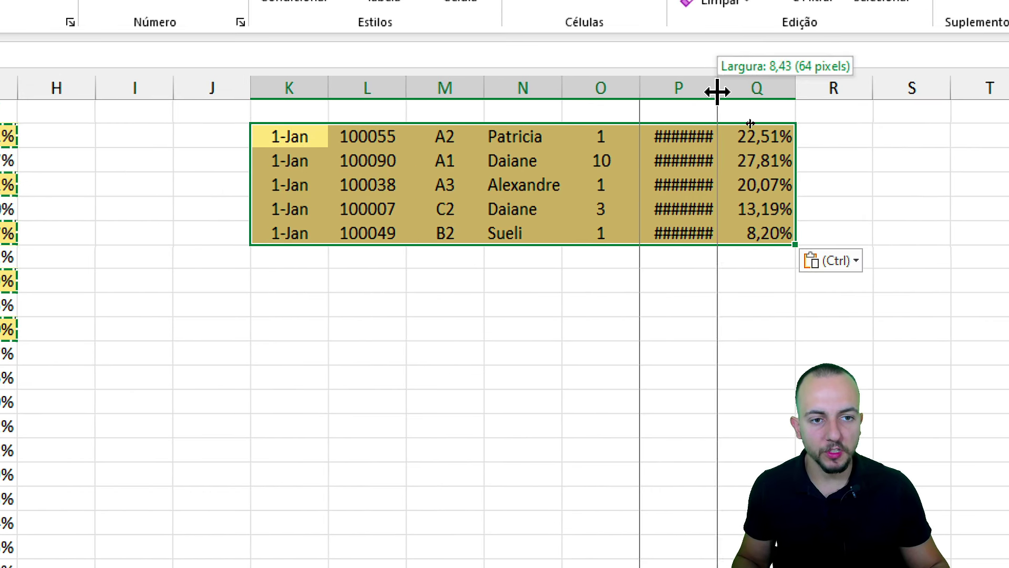
left_click_drag(718, 92, 751, 90)
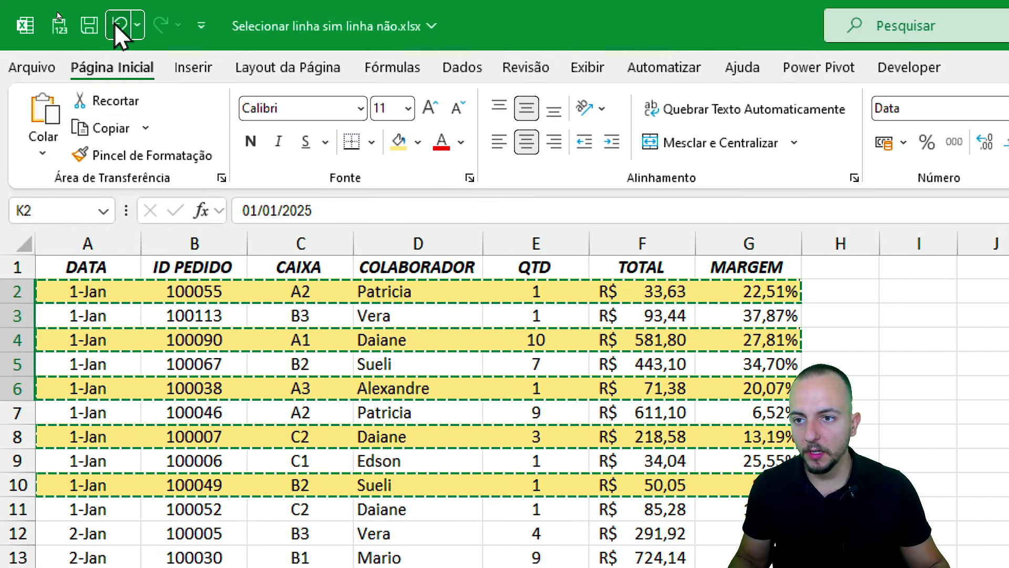
Undo the paste and yellow fill, and cancel the pending copy.
left_click(119, 26)
left_click(90, 271)
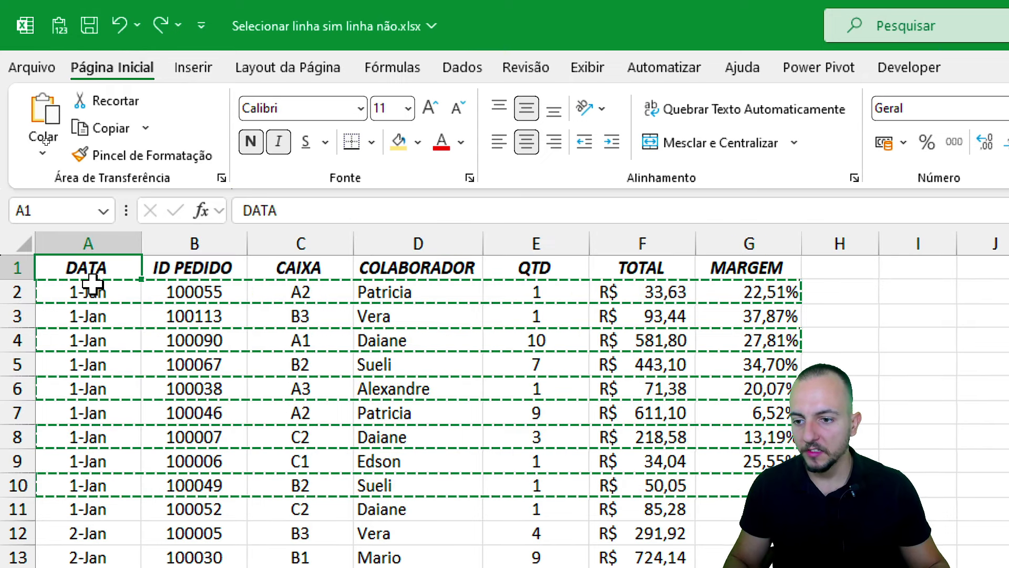
key("Escape")
Reselect rows 2, 4, 6, 8 and 10 as whole rows.
mouse_move(92, 287)
left_mouse_down()
mouse_move(763, 316)
mouse_move(773, 292)
left_mouse_up()
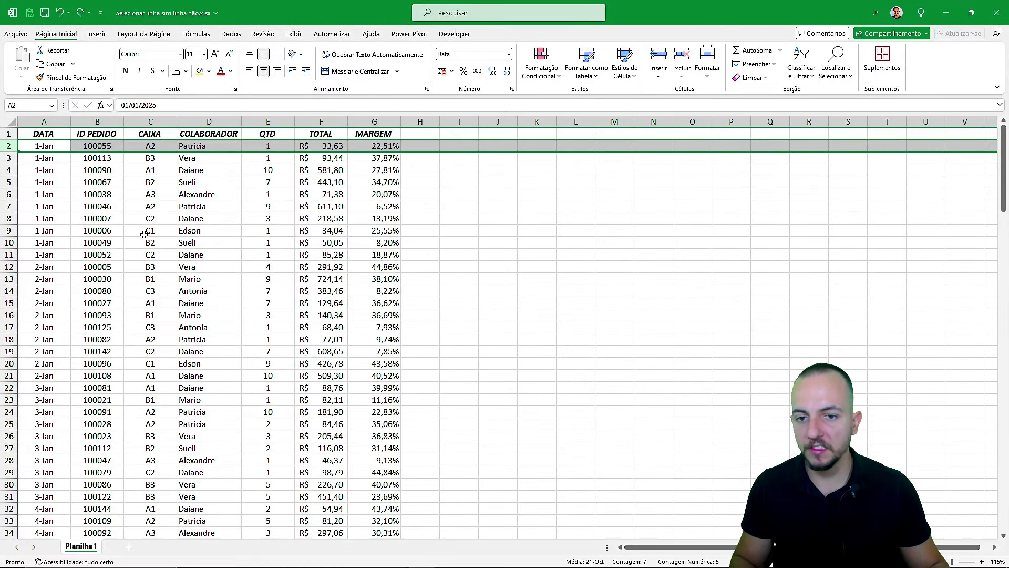
key("shift+space")
scroll(145, 236, "right", 2)
scroll(145, 238, "left", 3)
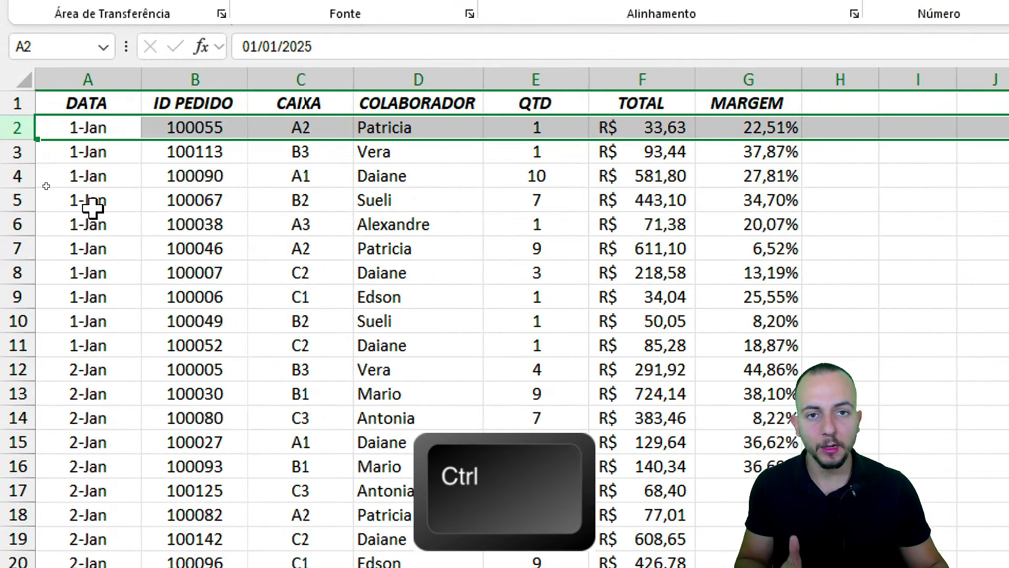
left_click(16, 176, "ctrl")
left_click(18, 224, "ctrl")
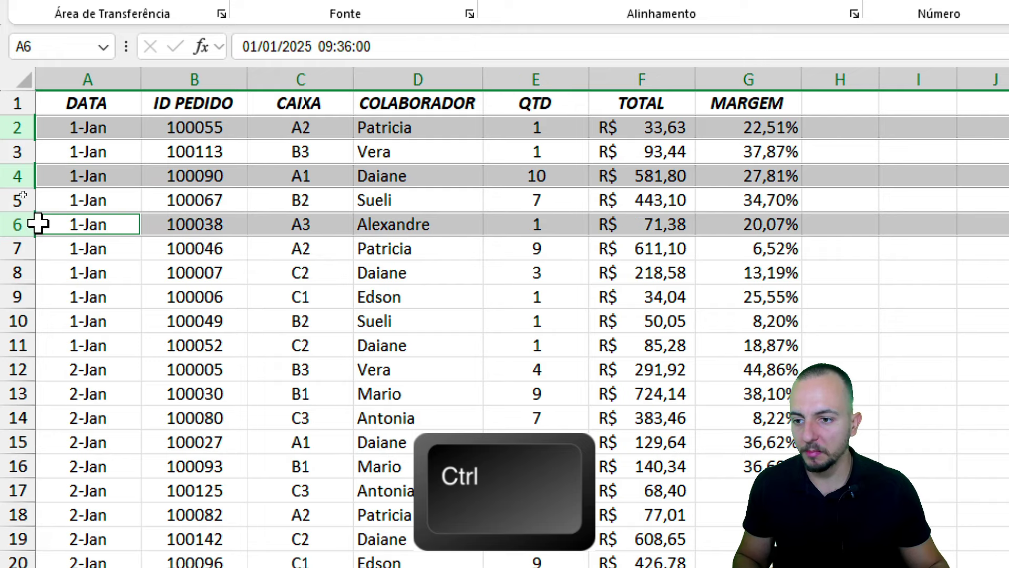
left_click(19, 273, "ctrl")
left_click(18, 322, "ctrl")
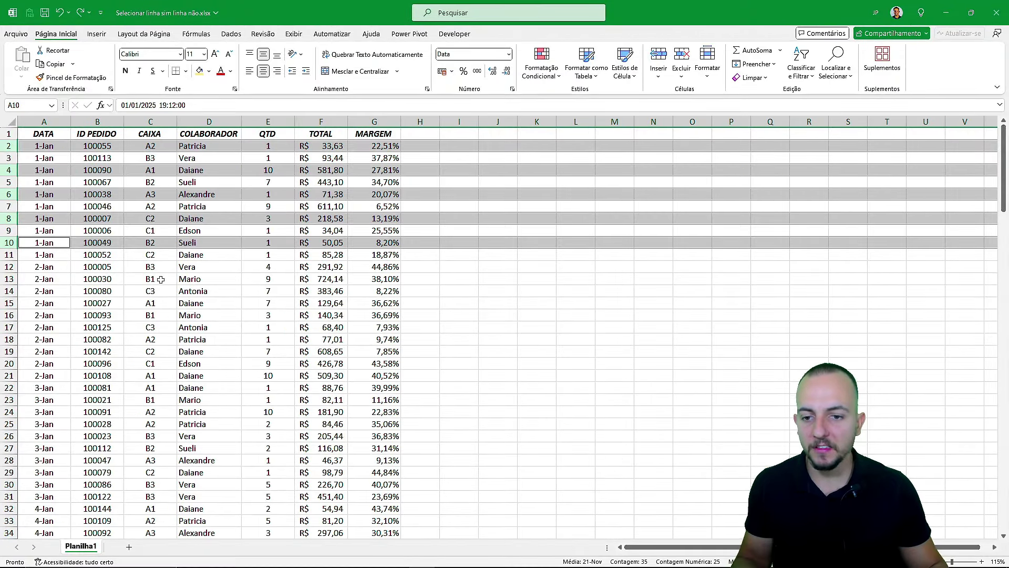
Scroll through the sheet and clear the alternating-row selection.
scroll(161, 283, "down", 10)
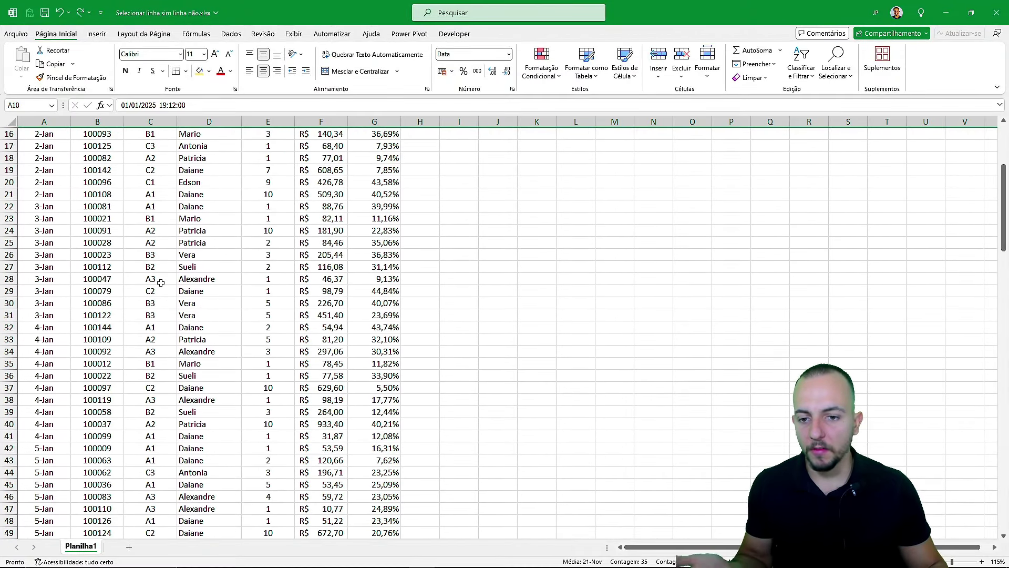
scroll(161, 282, "down", 6)
scroll(169, 300, "down", 4)
scroll(176, 315, "up", 7)
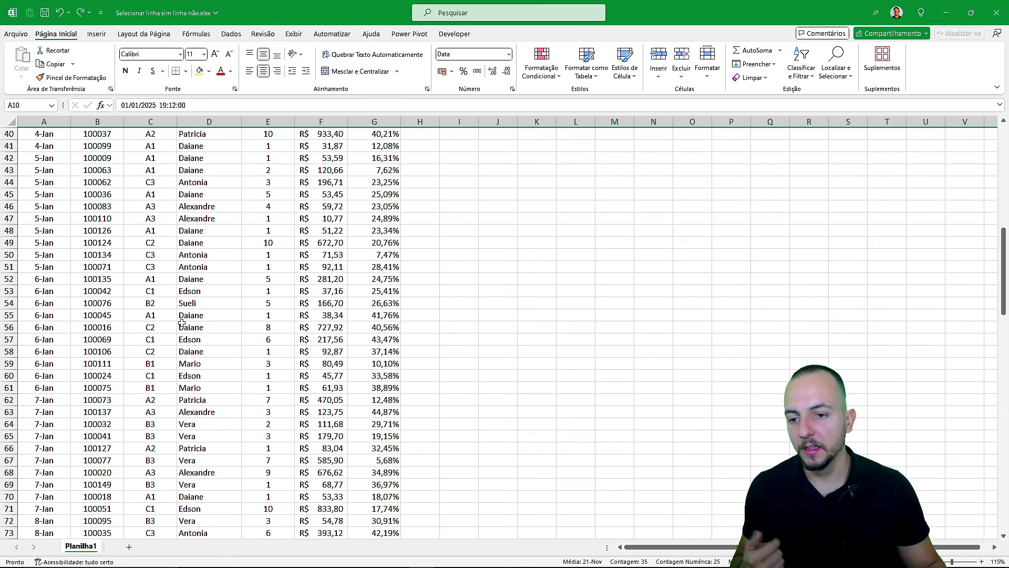
scroll(178, 315, "up", 9)
scroll(178, 316, "up", 4)
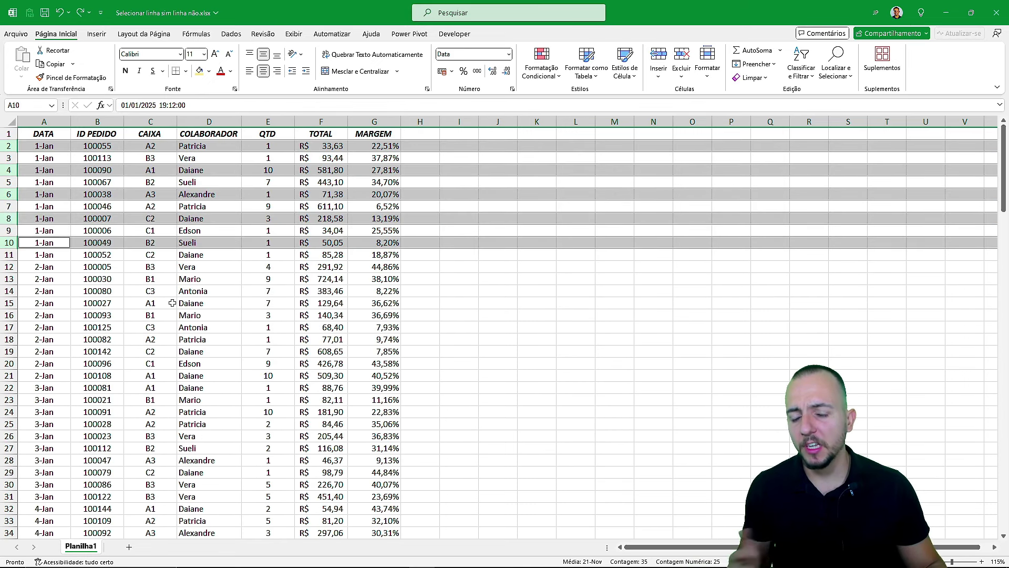
left_click(65, 131)
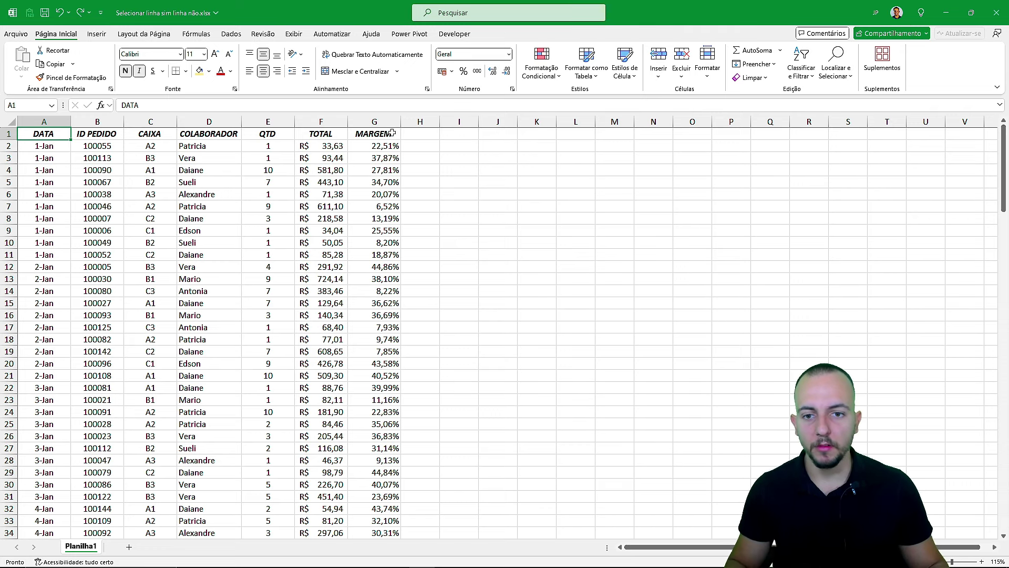
Enter the header AJUDA in cell H1.
left_click(421, 121)
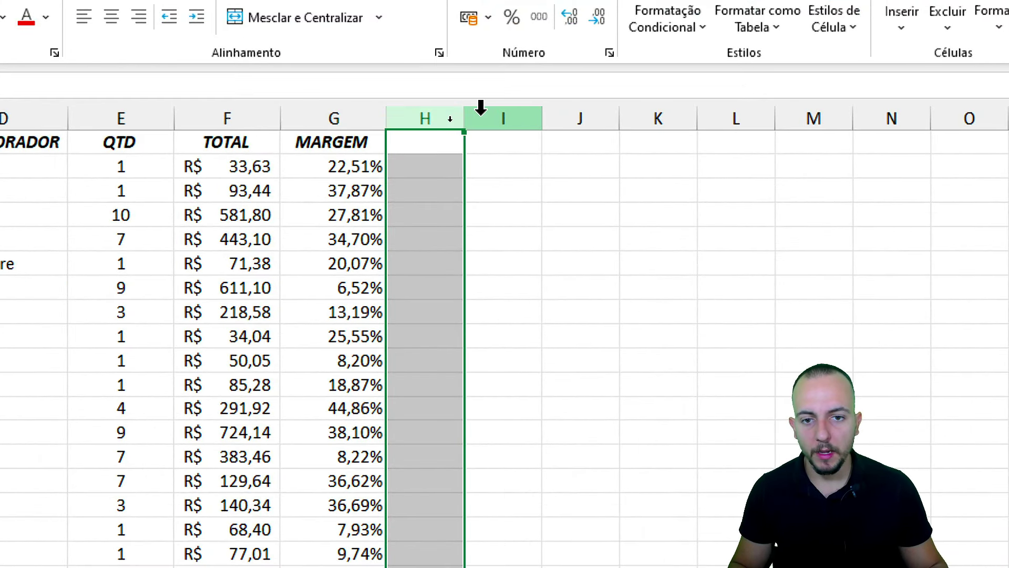
left_click_drag(465, 119, 457, 117)
left_click(447, 116)
left_click(423, 148)
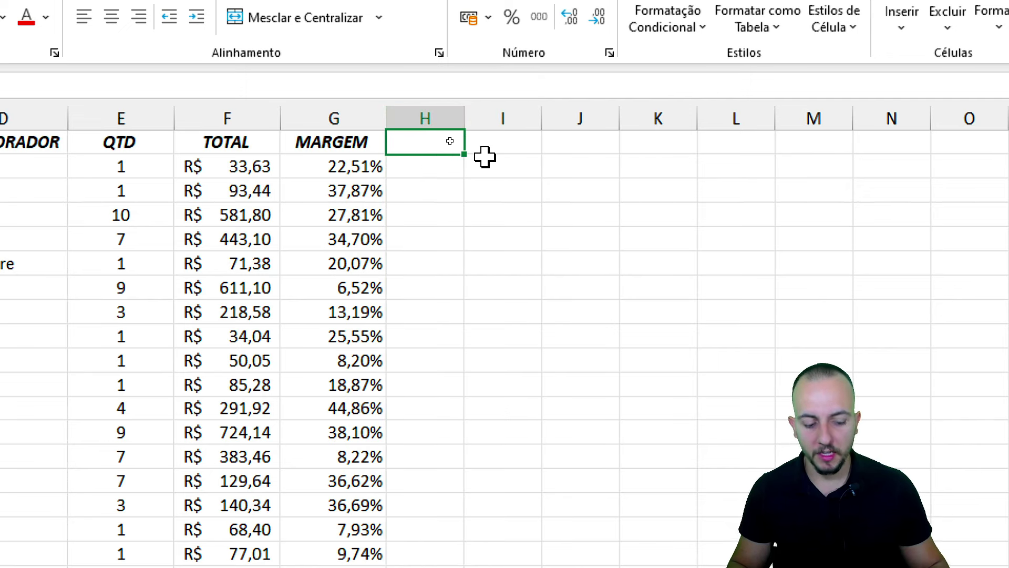
type("AJUDA")
key("Return")
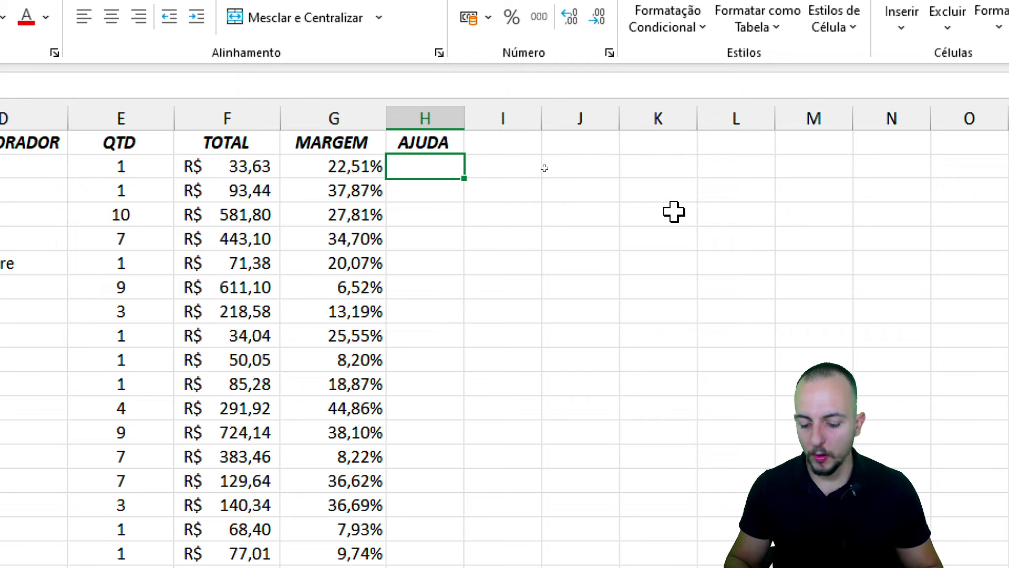
Enter A in H2 and B in H3.
type("A B A B ")
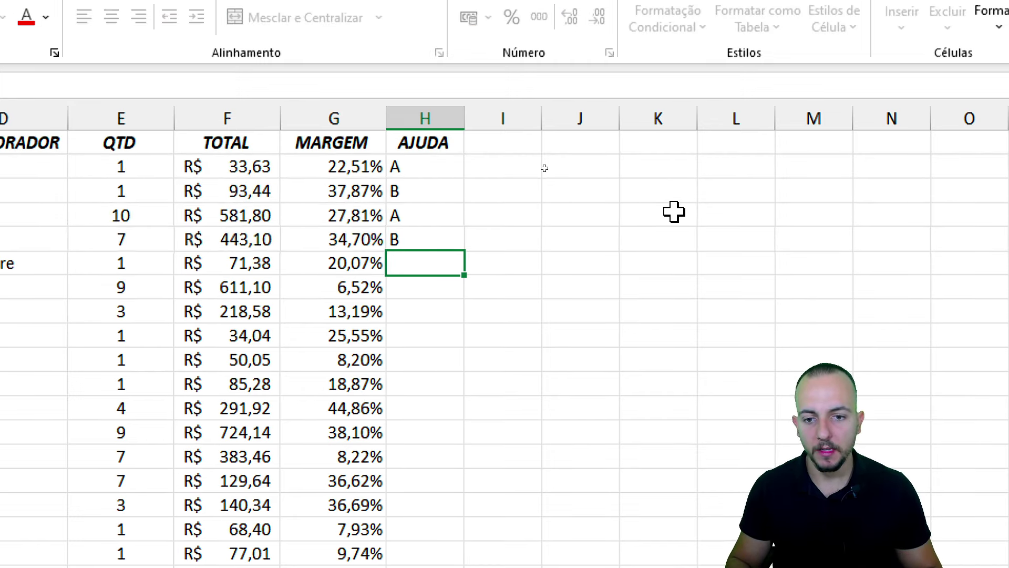
type("A")
key("Return")
type("B")
key("Return")
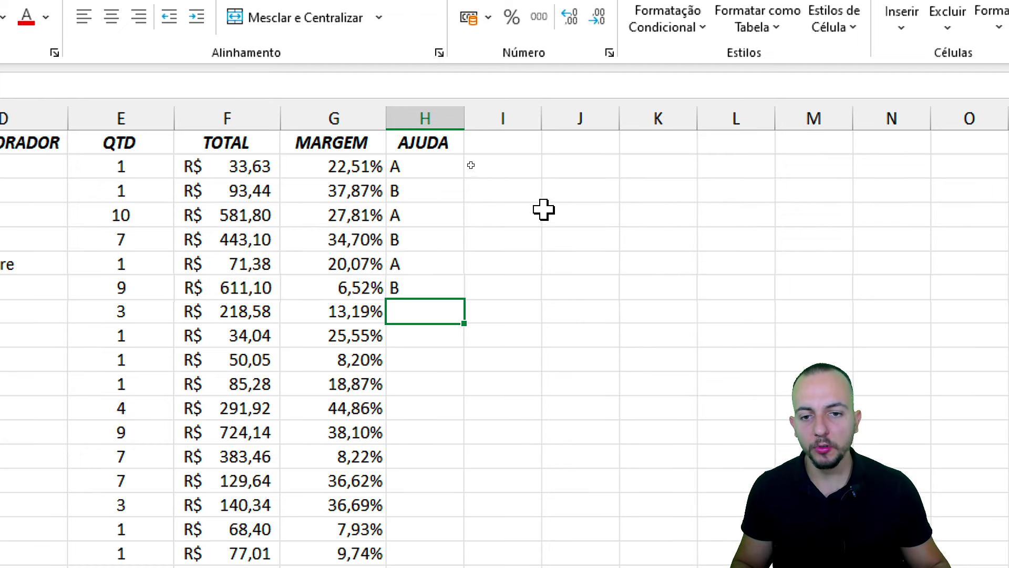
Try selecting whole rows 2, 4 and 6 together, then clear the selection.
left_click(426, 167)
key("shift+space")
left_click(426, 215, "ctrl")
key("shift+space")
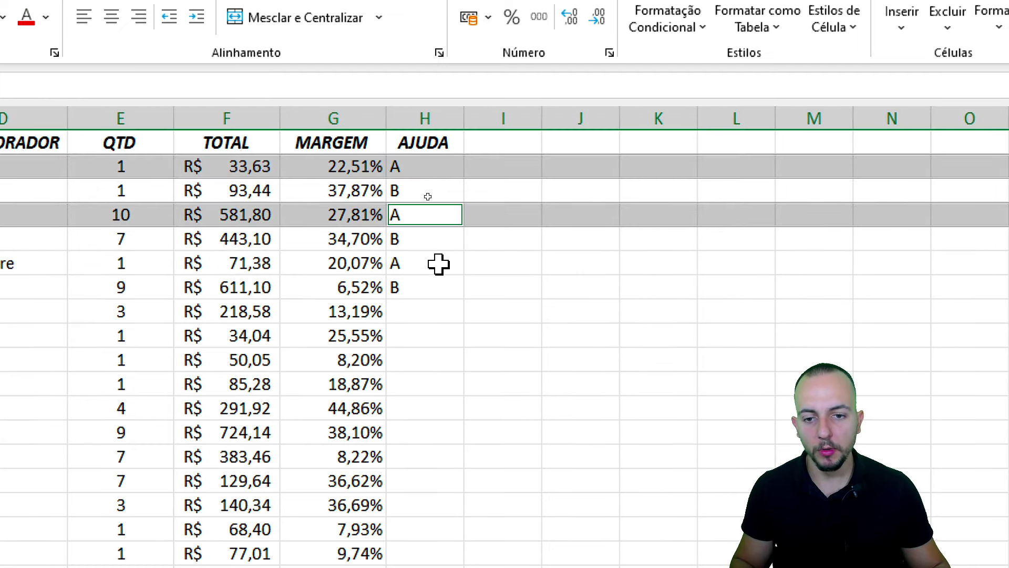
left_click(438, 264, "ctrl")
key("shift+space")
left_click(424, 166)
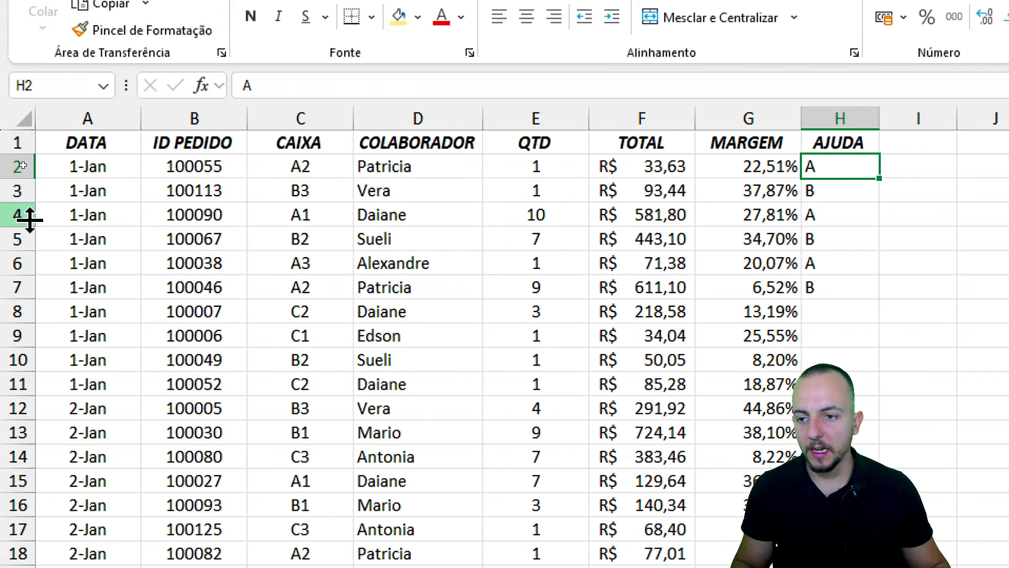
Select whole rows 2, 5 and 8 together.
left_click(103, 163)
key("shift+space")
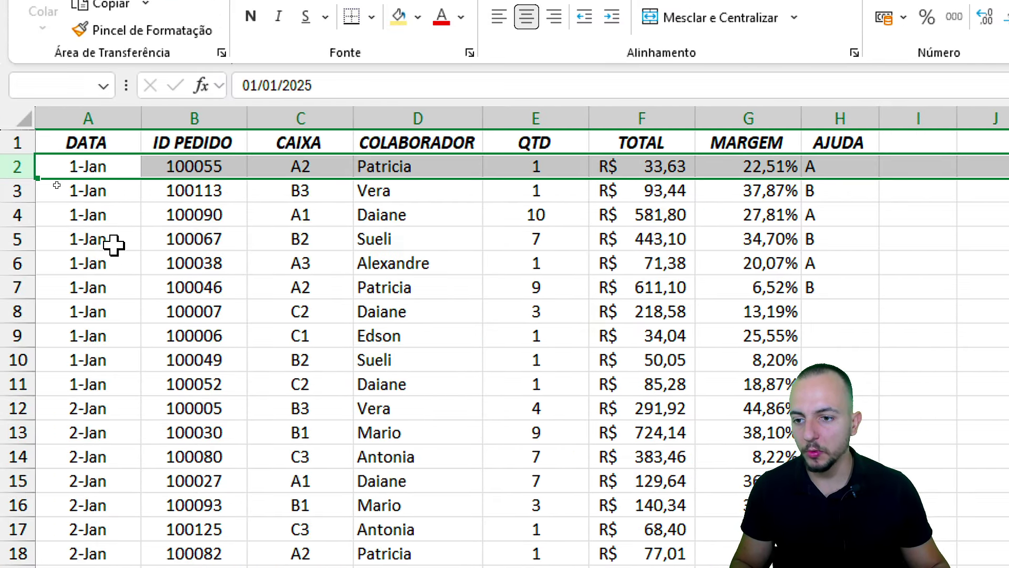
left_click(107, 229, "ctrl")
key("shift+space")
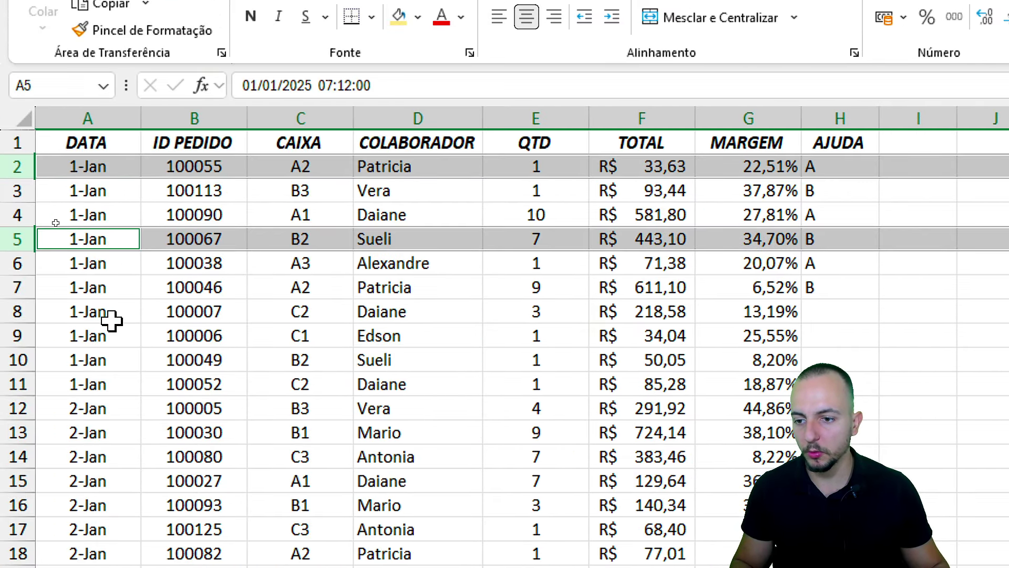
left_click(111, 320, "ctrl")
key("shift+space")
scroll(174, 475, "right", 2)
scroll(498, 302, "right", 3)
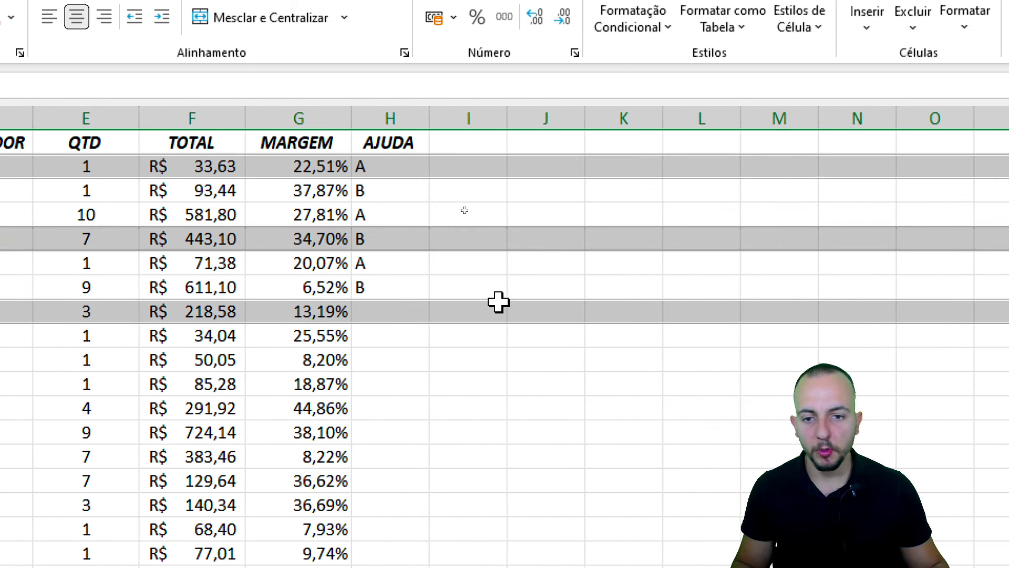
Type trial values C, A, B, C down column H starting at H4.
left_click(402, 171)
key("Down")
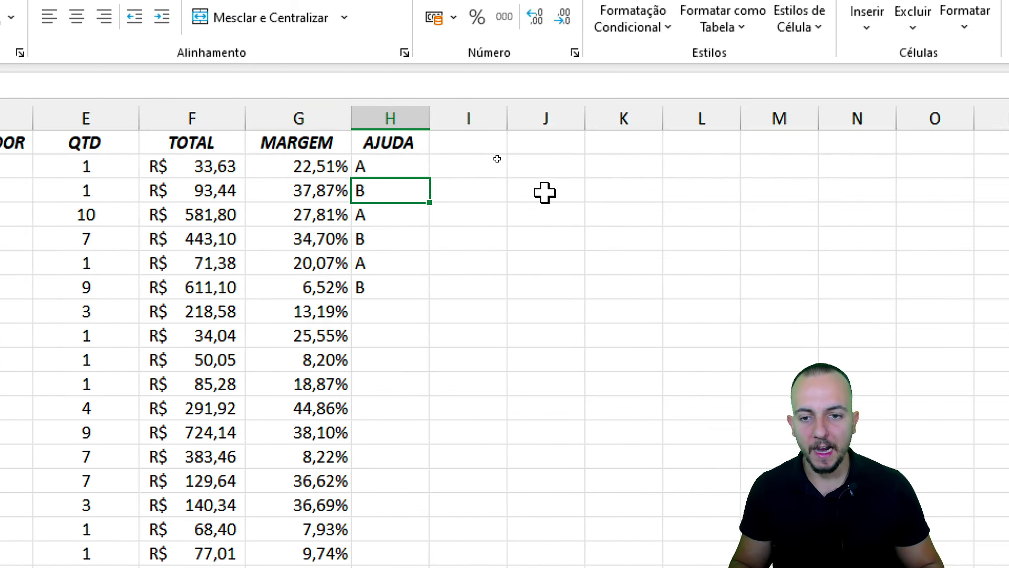
key("Down")
type("C")
key("Return")
type("A")
key("Return")
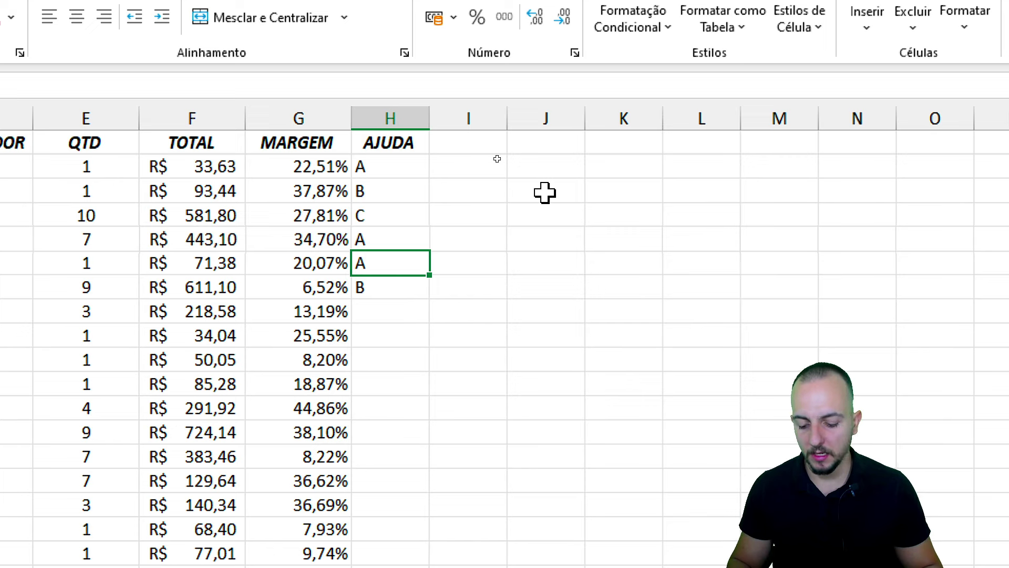
type("B")
key("Return")
type("C")
key("Return")
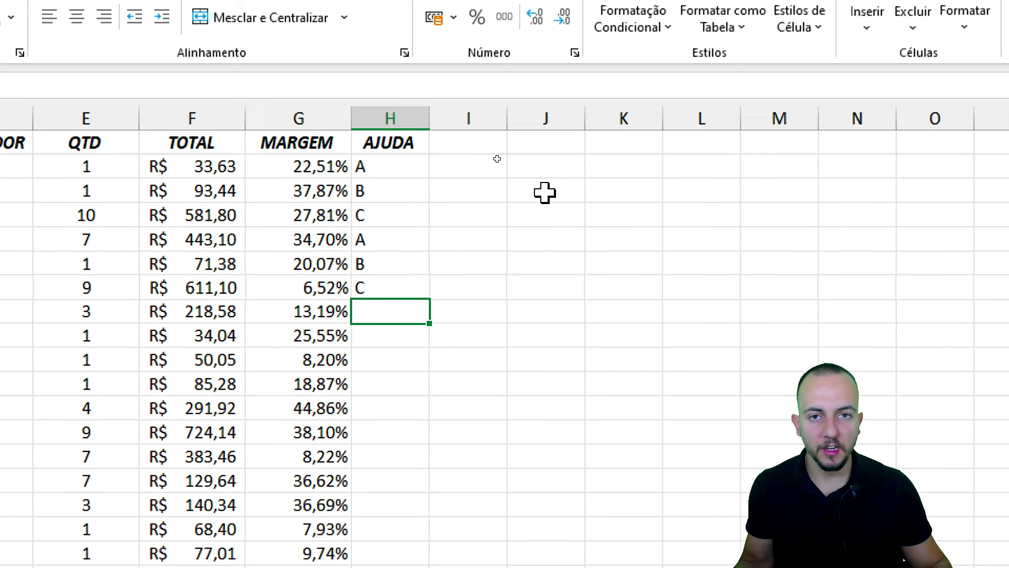
Delete the trial values and fill the A/B pair from H2:H3 down the table.
left_click_drag(391, 215, 409, 288)
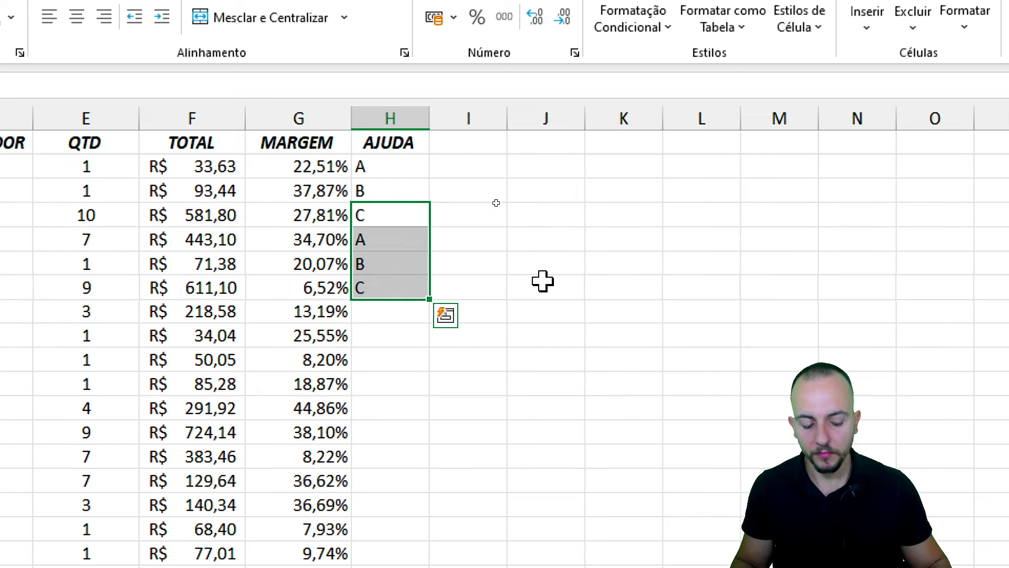
key("Delete")
left_click_drag(401, 170, 403, 190)
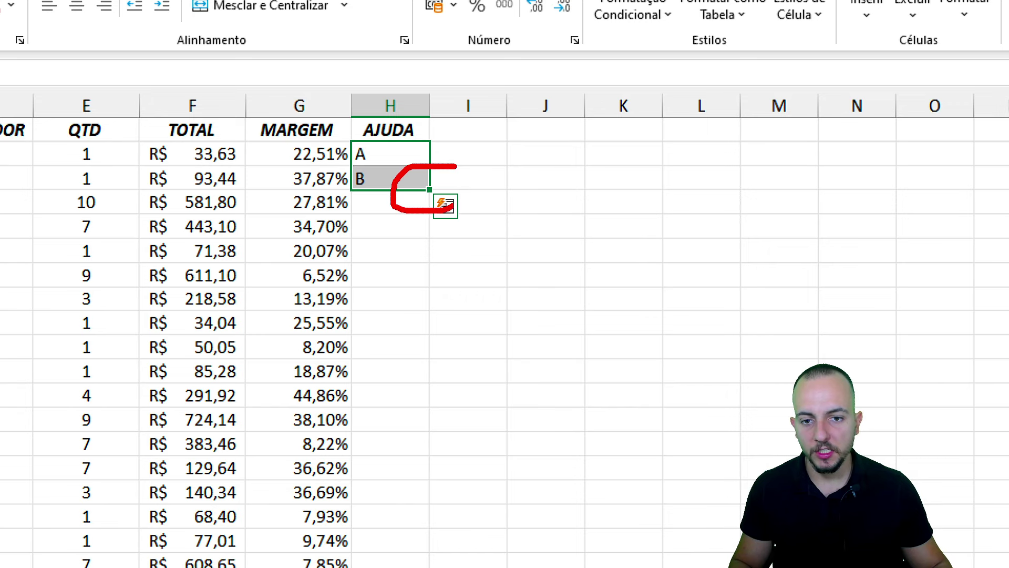
double_click(430, 190)
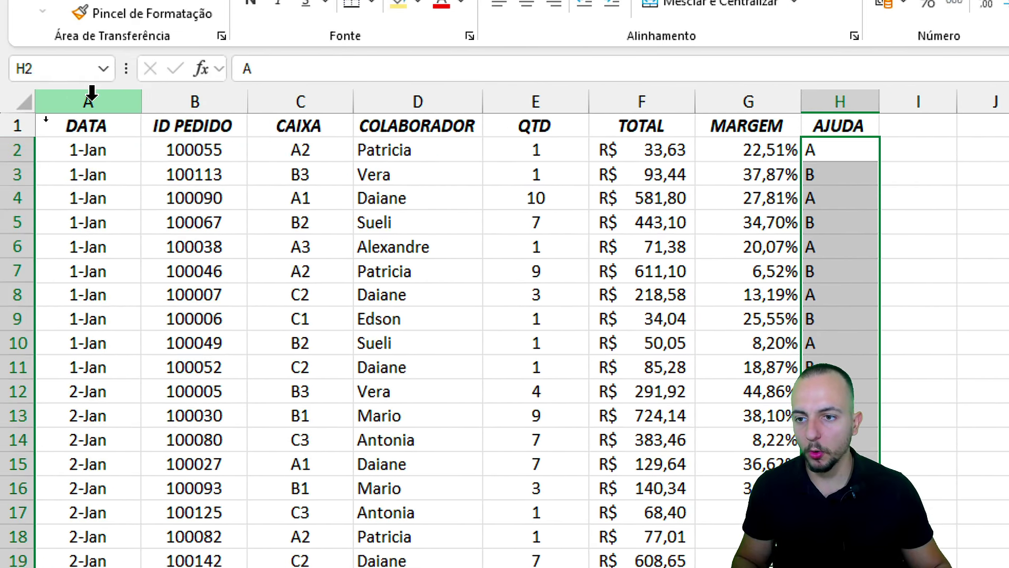
Turn on filters for columns A–H and filter AJUDA to value A only.
left_click_drag(89, 99, 793, 101)
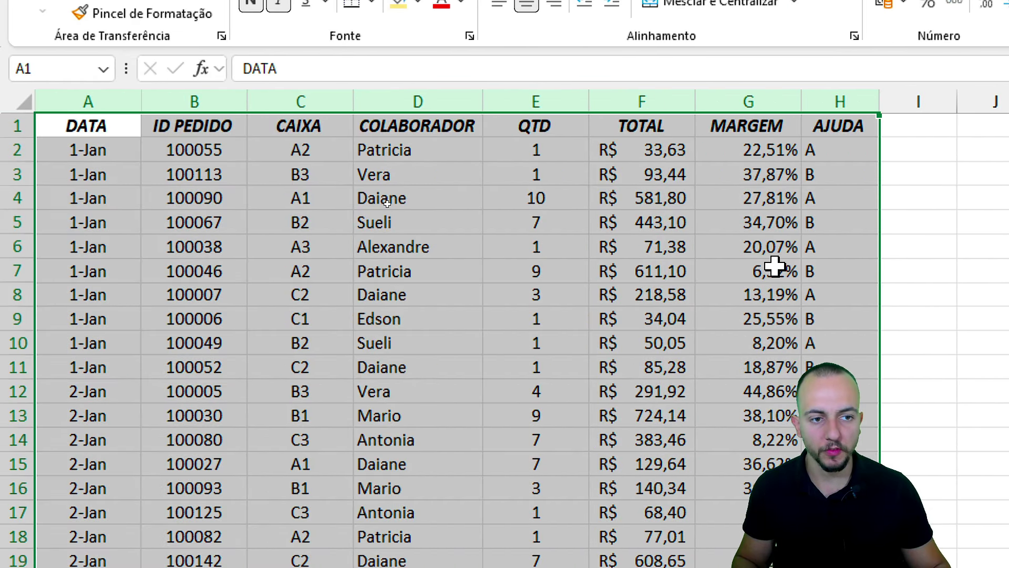
key("ctrl+shift+l")
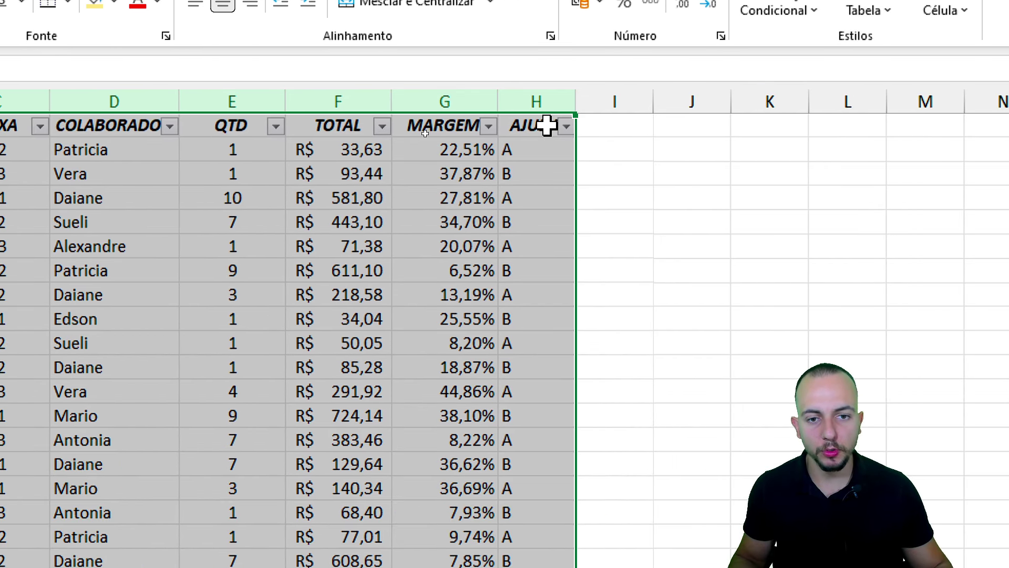
left_click(547, 125)
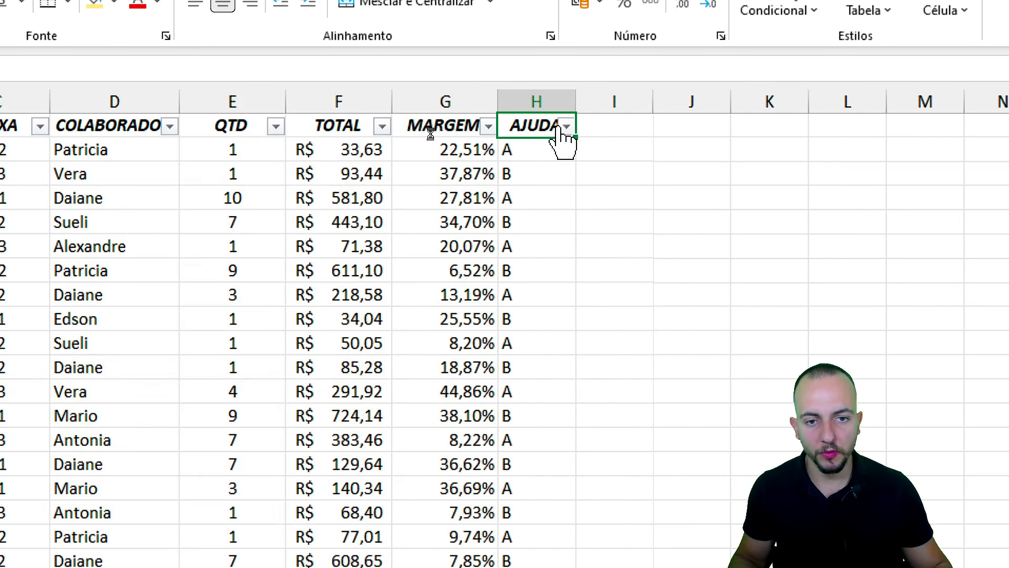
left_click(567, 127)
left_click(401, 298)
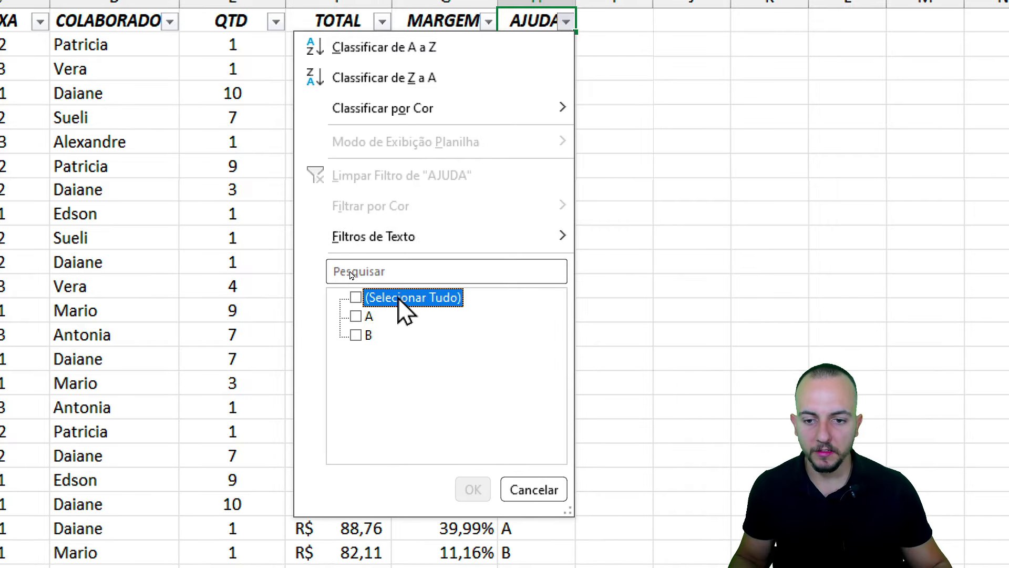
left_click(369, 316)
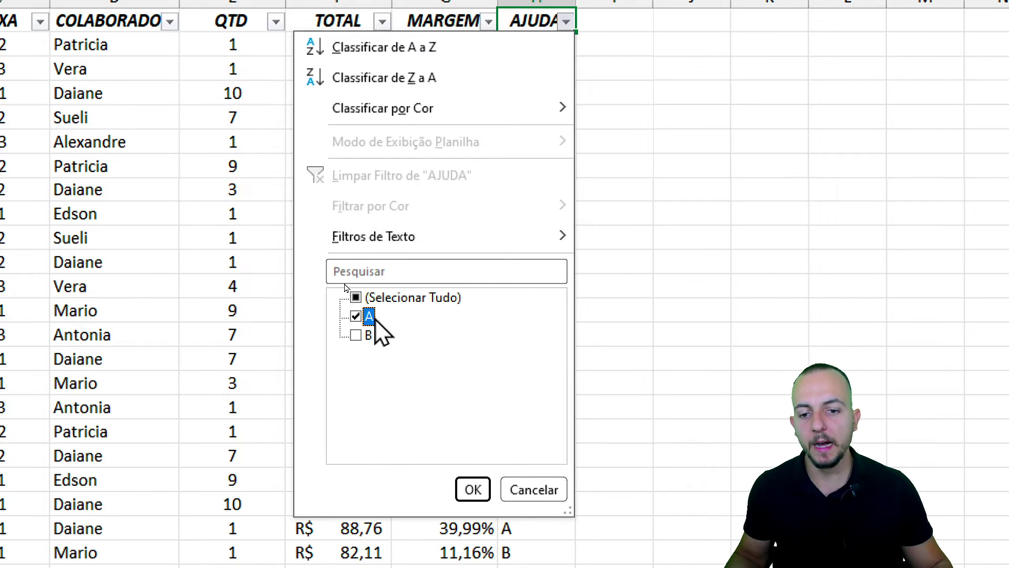
left_click(472, 489)
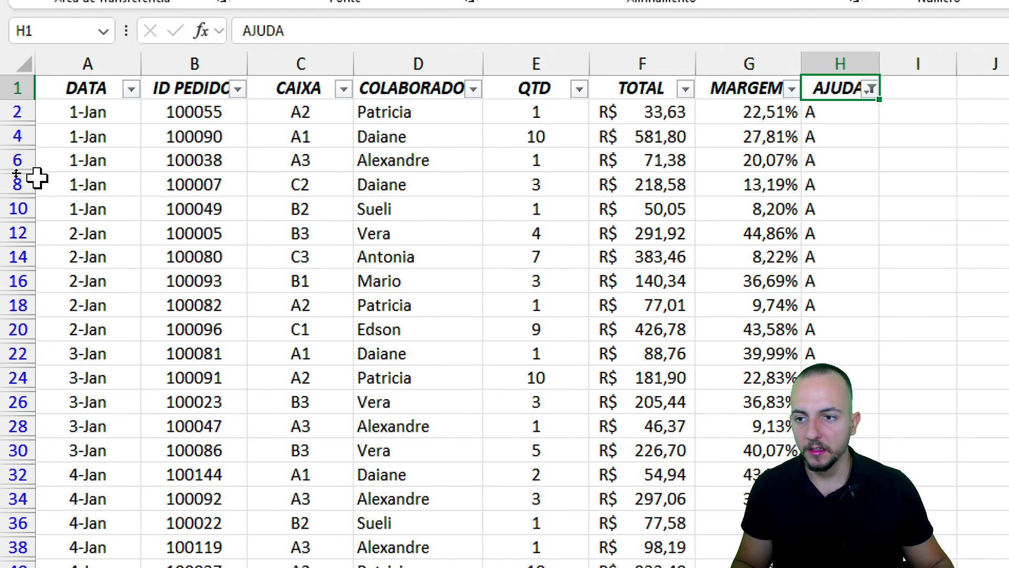
Fill the visible filtered A rows light orange.
left_click(18, 112)
left_click_drag(18, 112, 43, 510)
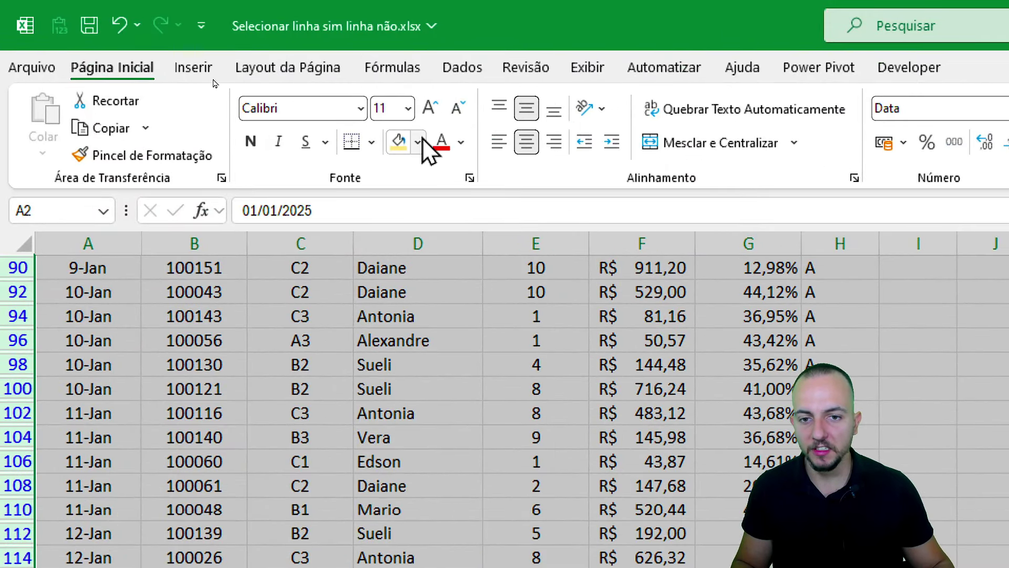
left_click(418, 142)
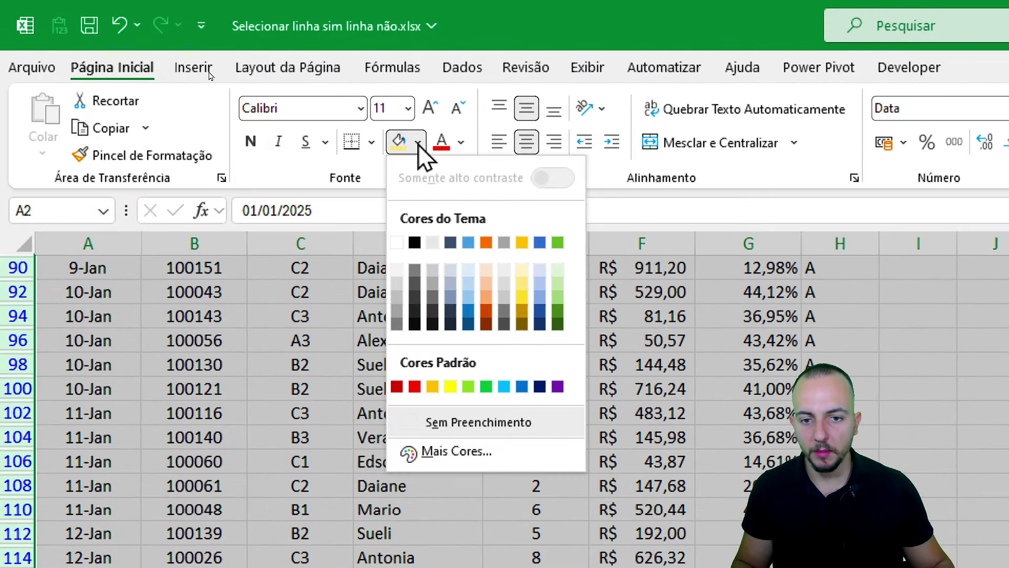
left_click(490, 283)
left_click(196, 159)
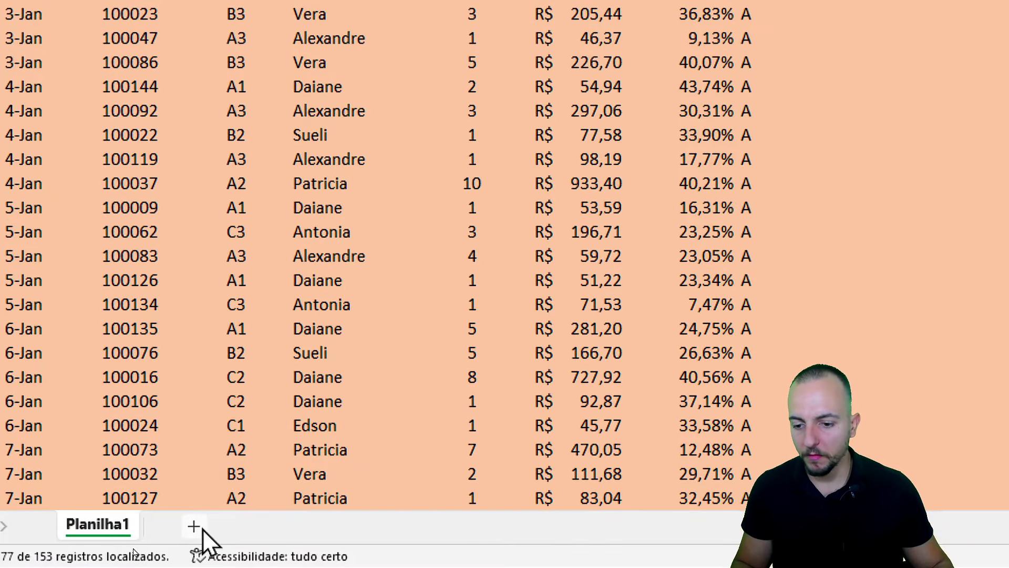
Add a new blank sheet Planilha2, then return to Planilha1.
left_click(200, 529)
left_click(129, 531)
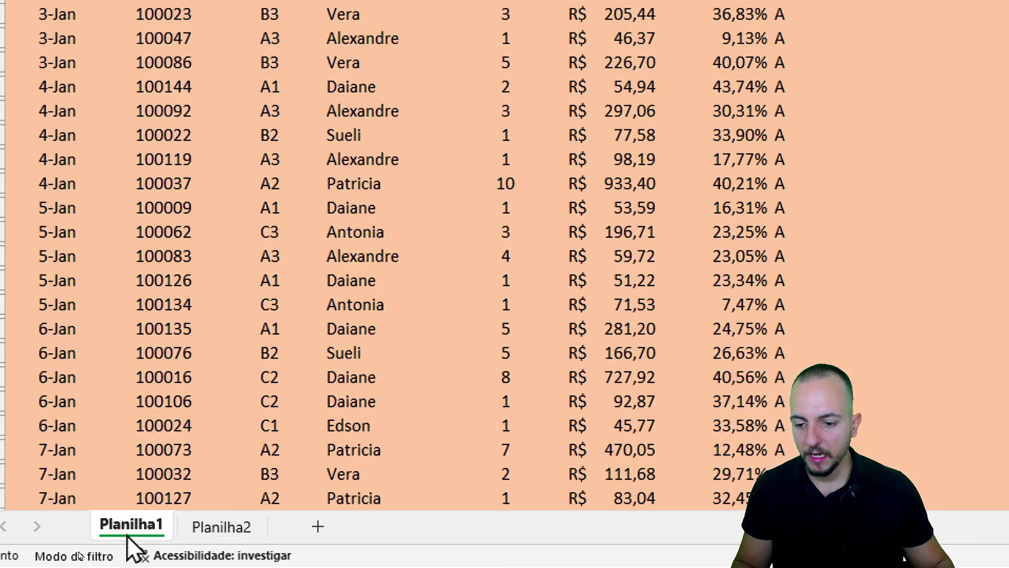
scroll(68, 102, "up", 9)
Copy the visible A rows with headers and paste them into Planilha2.
mouse_move(101, 66)
left_mouse_down()
mouse_move(330, 291)
mouse_move(407, 520)
left_mouse_up()
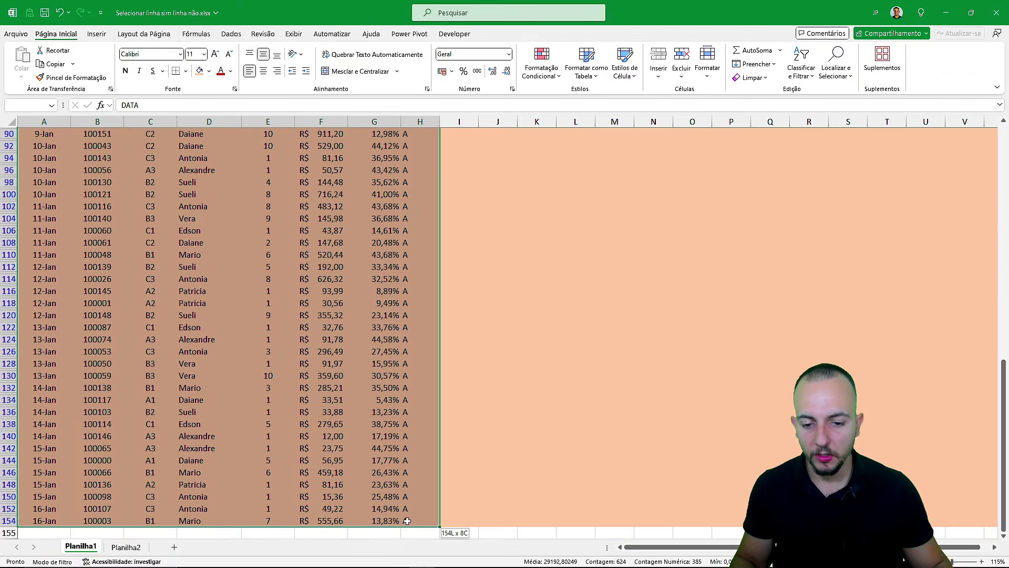
key("ctrl+c")
key("ctrl+c")
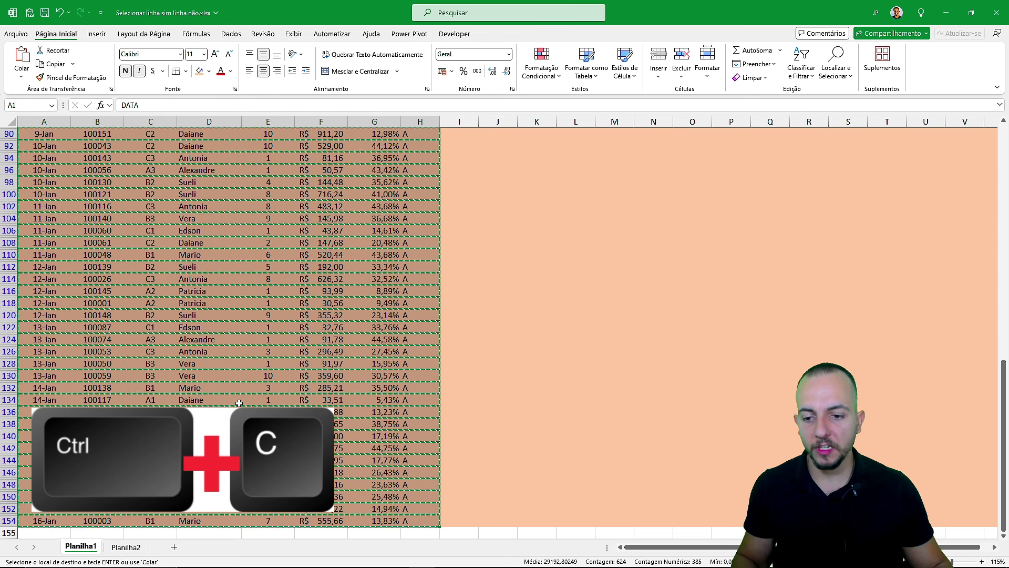
left_click(126, 547)
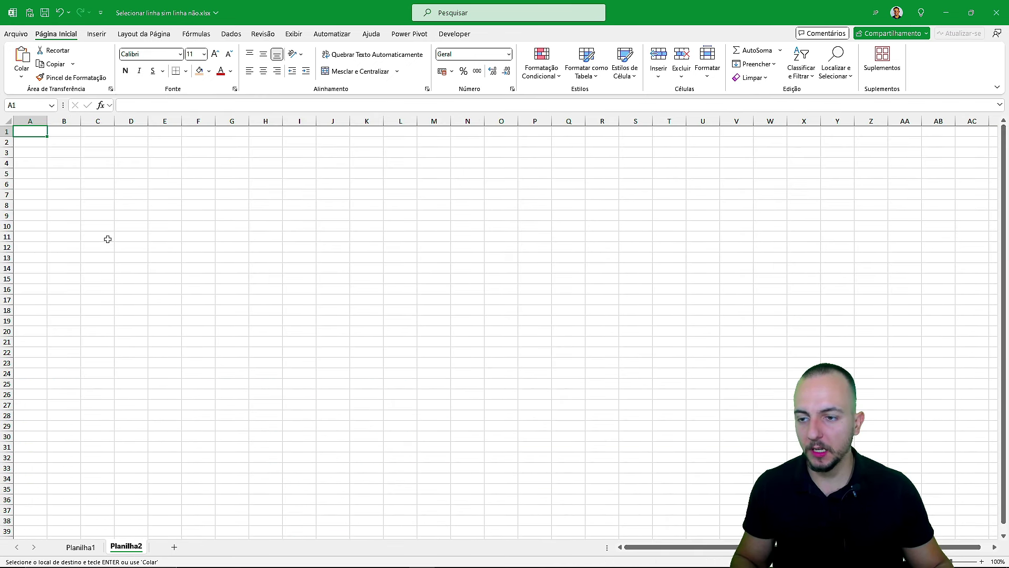
key("ctrl+v")
Autofit column F on Planilha2 to show the totals, then return to Planilha1.
left_click(126, 226)
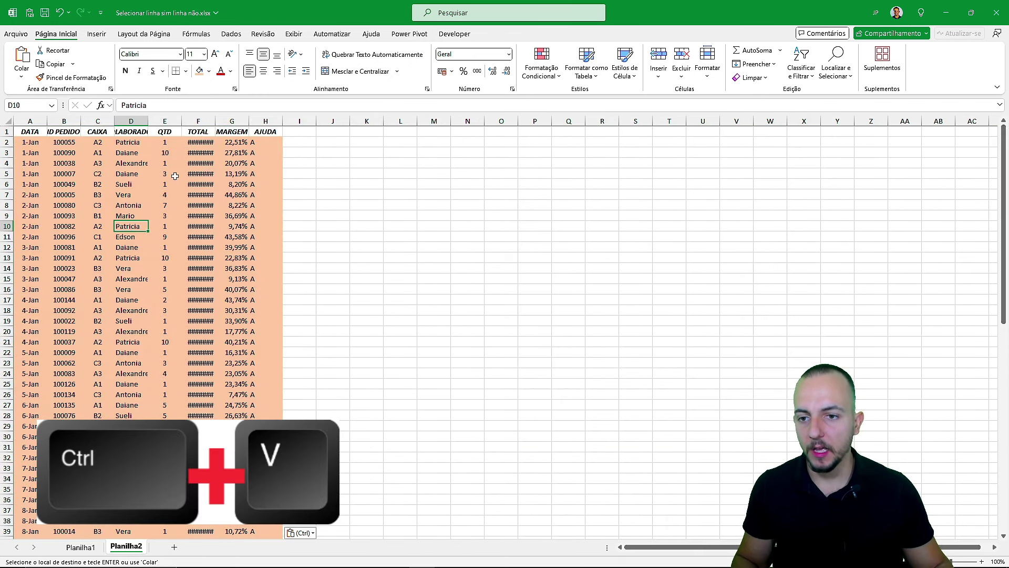
double_click(215, 121)
left_click(279, 142)
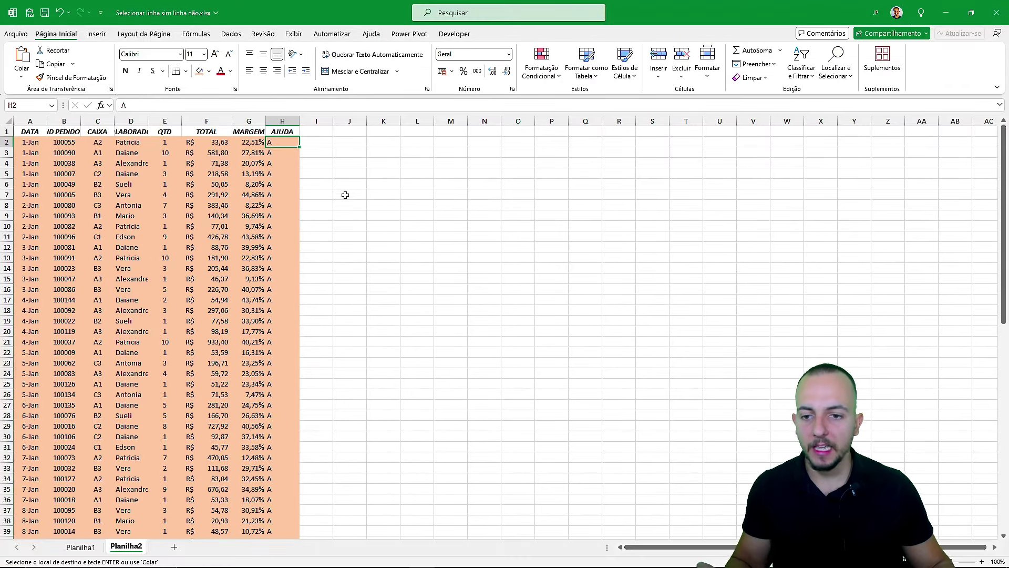
left_click(81, 547)
scroll(293, 377, "up", 10)
scroll(293, 377, "up", 10)
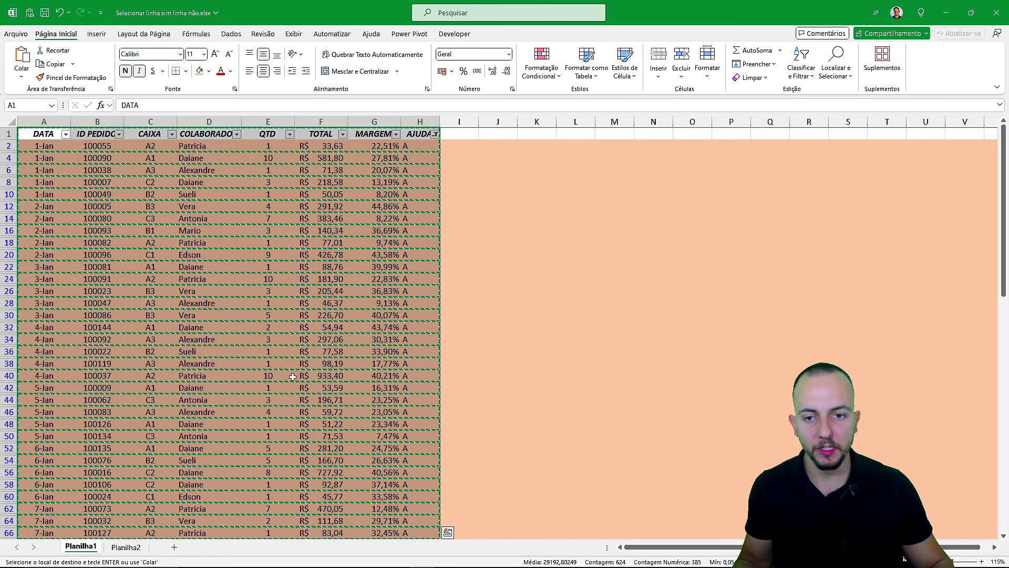
Remove the AJUDA filter so all rows show, then re-enable the header filters.
key("Escape")
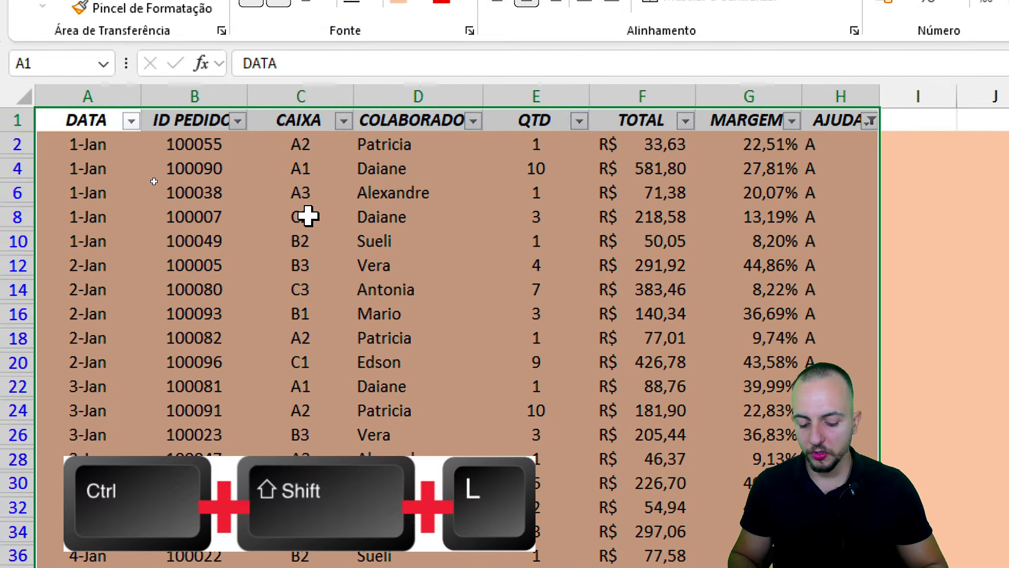
key("ctrl+shift+l")
left_click(307, 216)
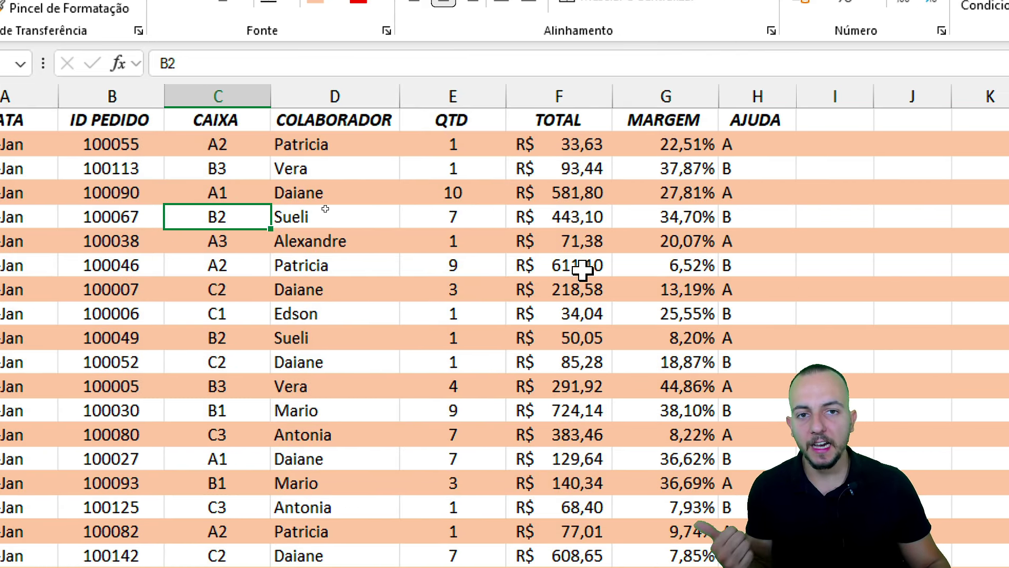
key("ctrl+shift+l")
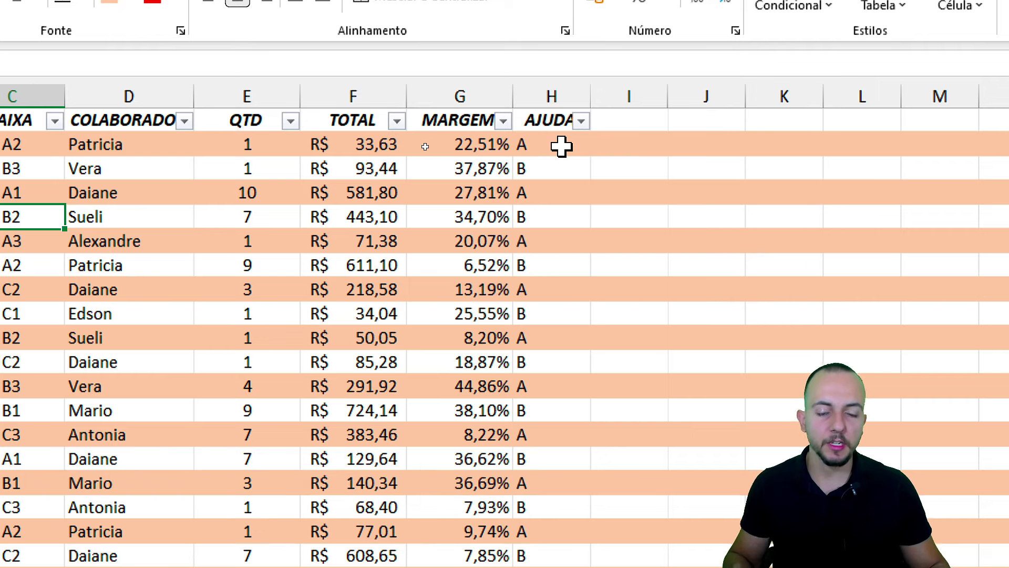
Filter the AJUDA column to A only and delete the visible rows 2–152.
left_click(582, 122)
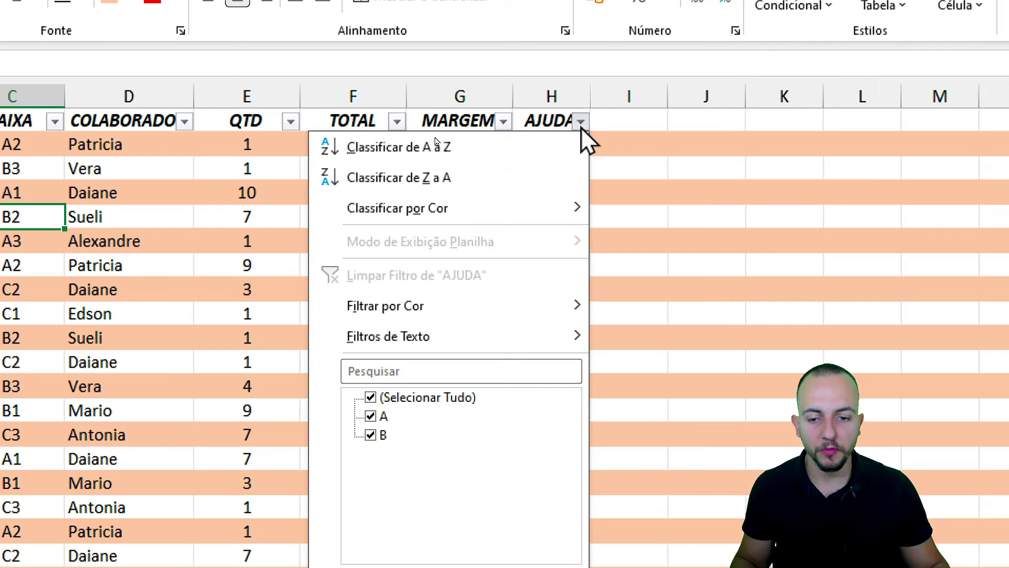
left_click(371, 315)
left_click(488, 470)
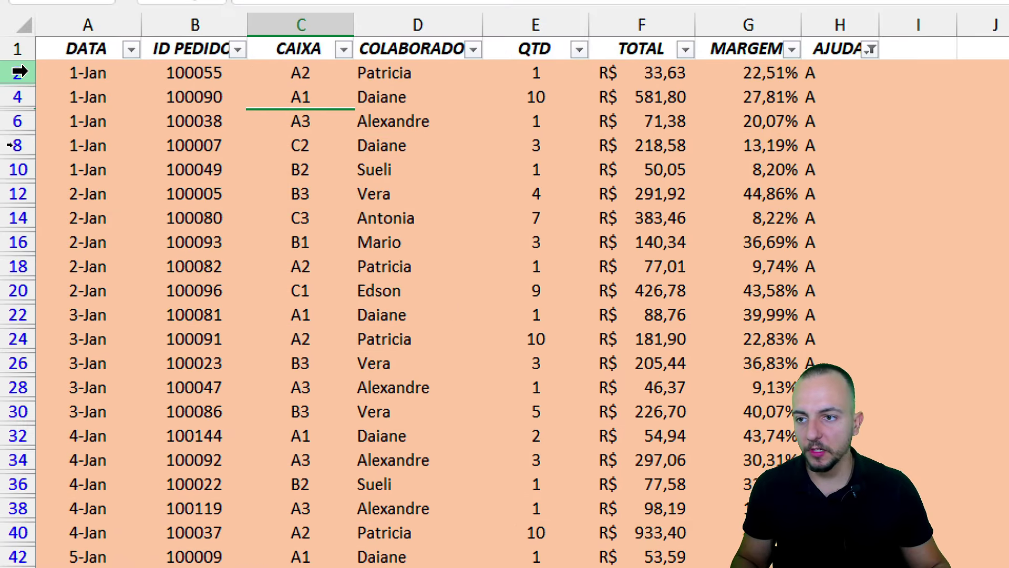
mouse_move(20, 72)
left_mouse_down()
mouse_move(8, 537)
mouse_move(30, 508)
left_mouse_up()
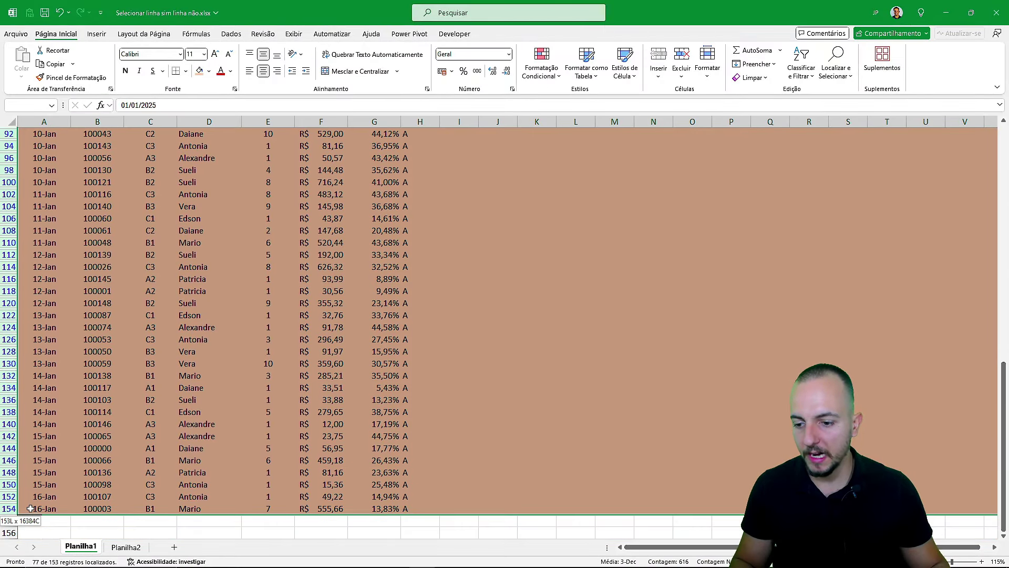
scroll(66, 438, "up", 10)
scroll(130, 304, "up", 3)
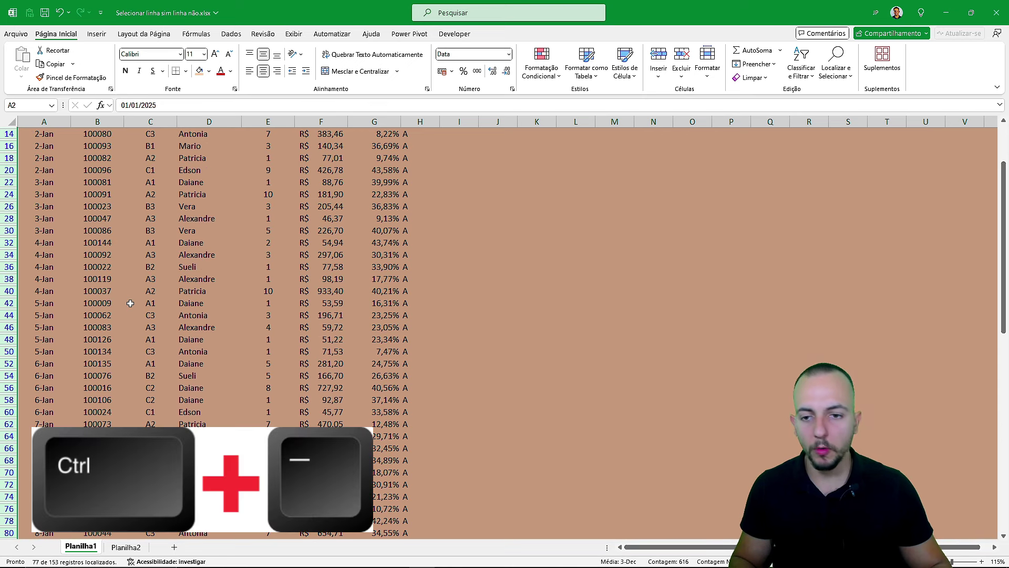
key("ctrl+minus")
Clear the filter with Ctrl+Shift+L, then glance at Planilha2 and return to Planilha1.
left_click(187, 184)
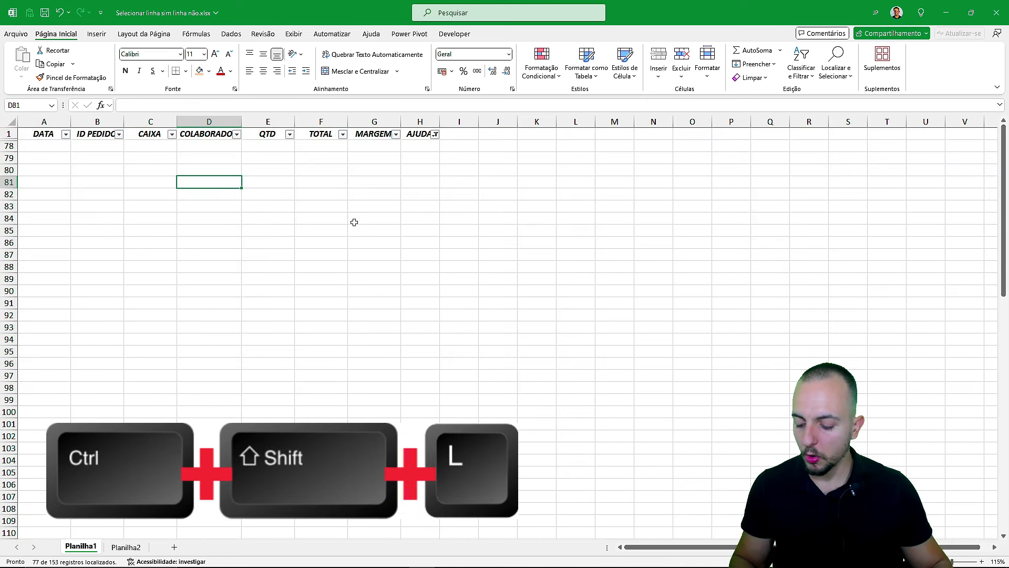
key("ctrl+shift+l")
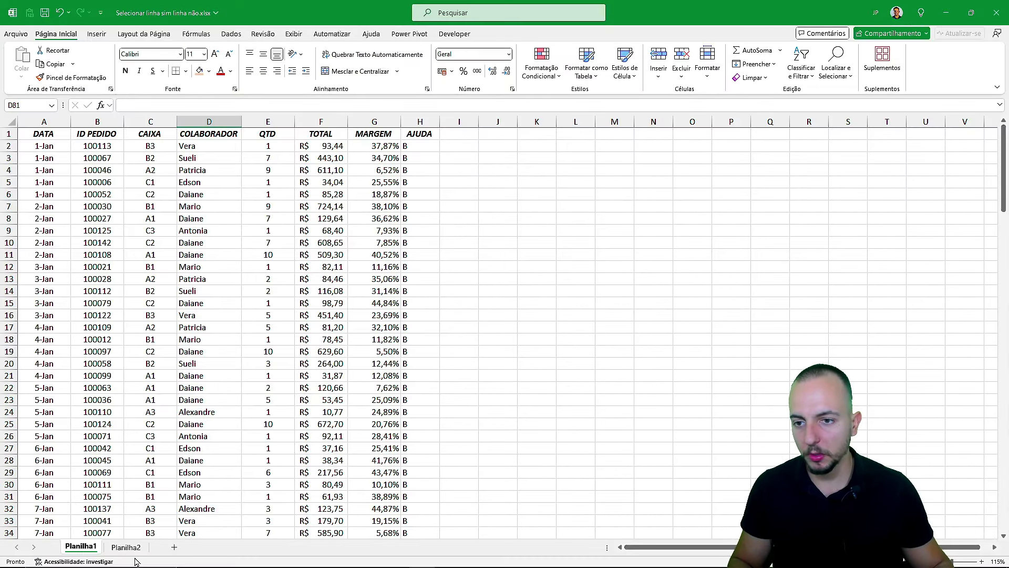
key("ctrl+Page_Down")
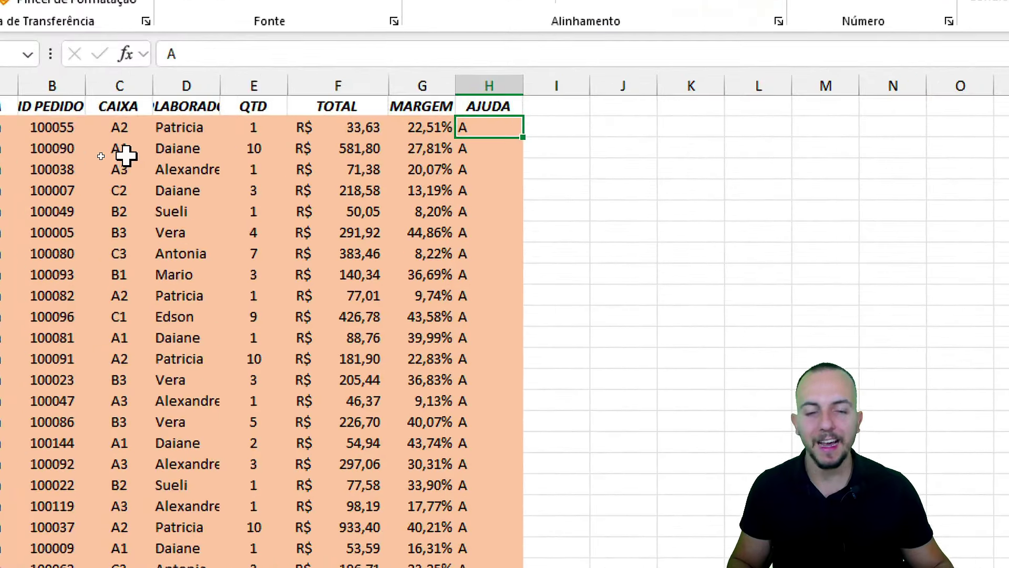
key("ctrl+Page_Up")
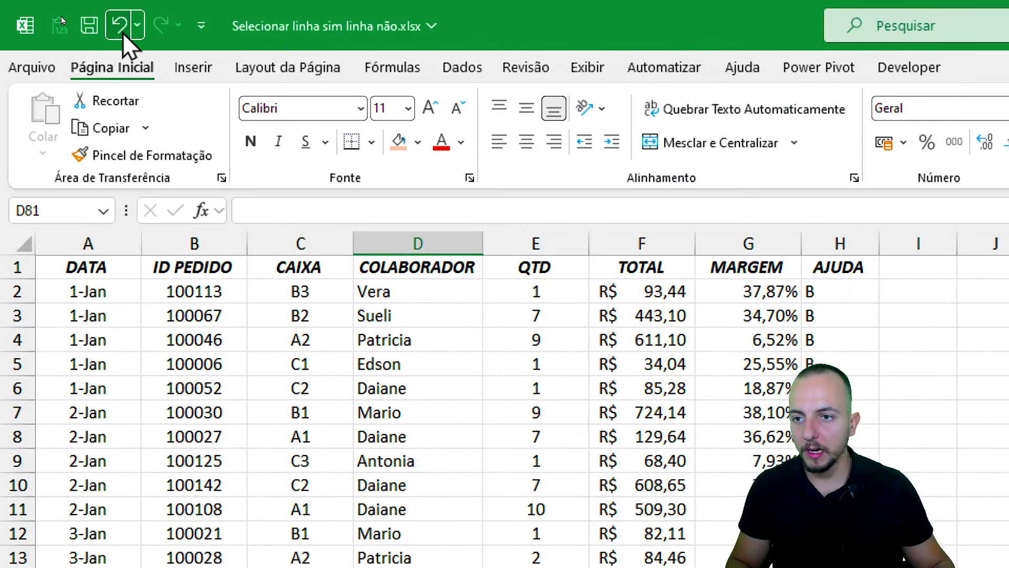
Undo the deletion so every A and B row is back in the table.
left_click(61, 17)
left_click(123, 34)
left_click(81, 364)
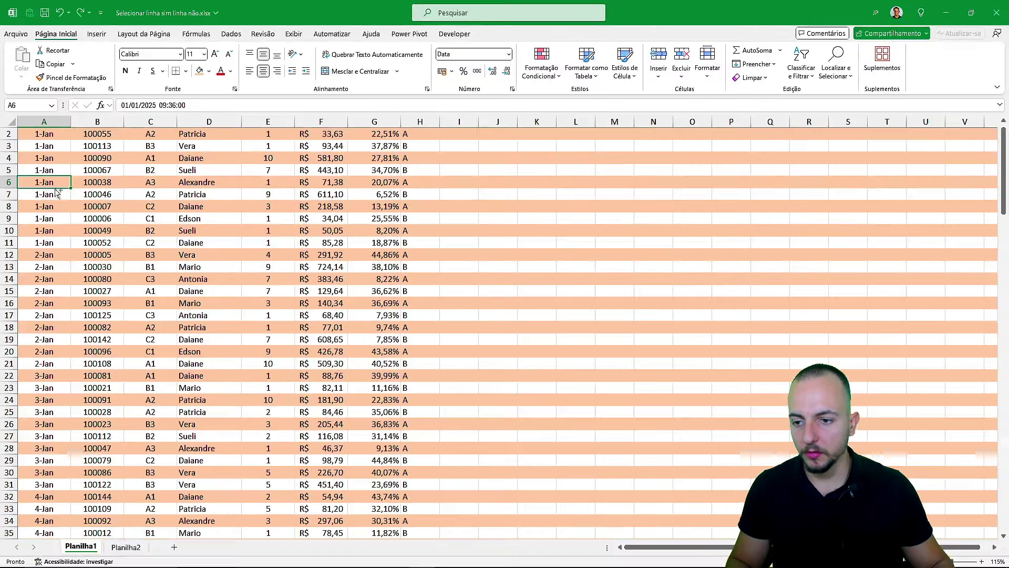
key("ctrl+Home")
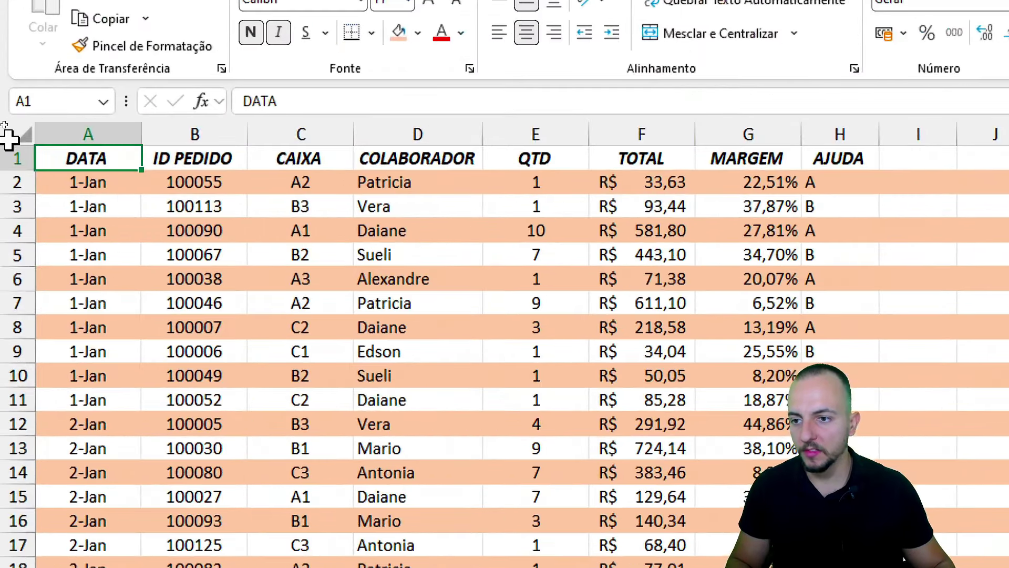
Set the whole sheet's fill to Sem Preenchimento and show the Developer tab.
left_click(10, 122)
left_click(208, 71)
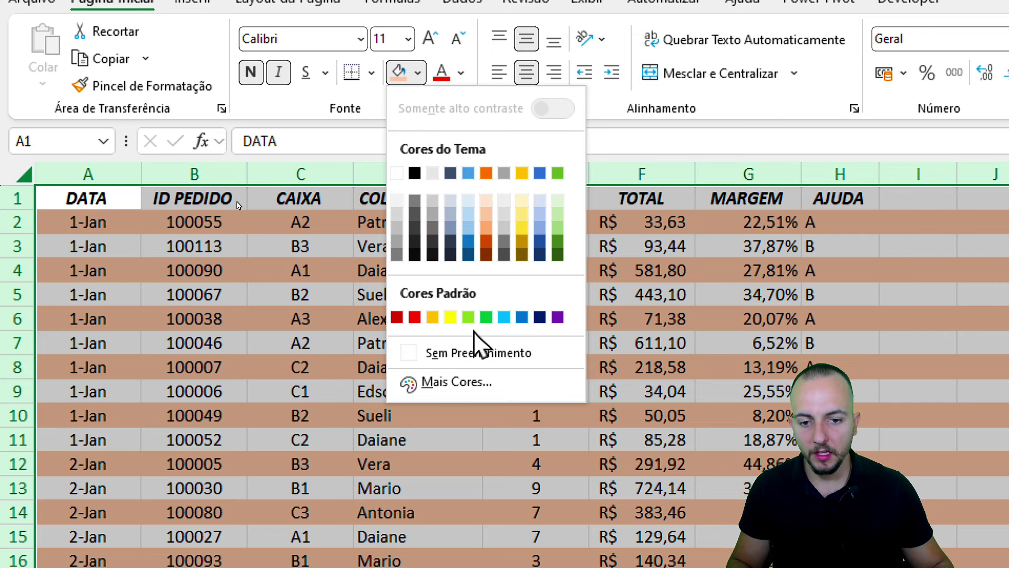
left_click(468, 349)
left_click(279, 290)
left_click(114, 205)
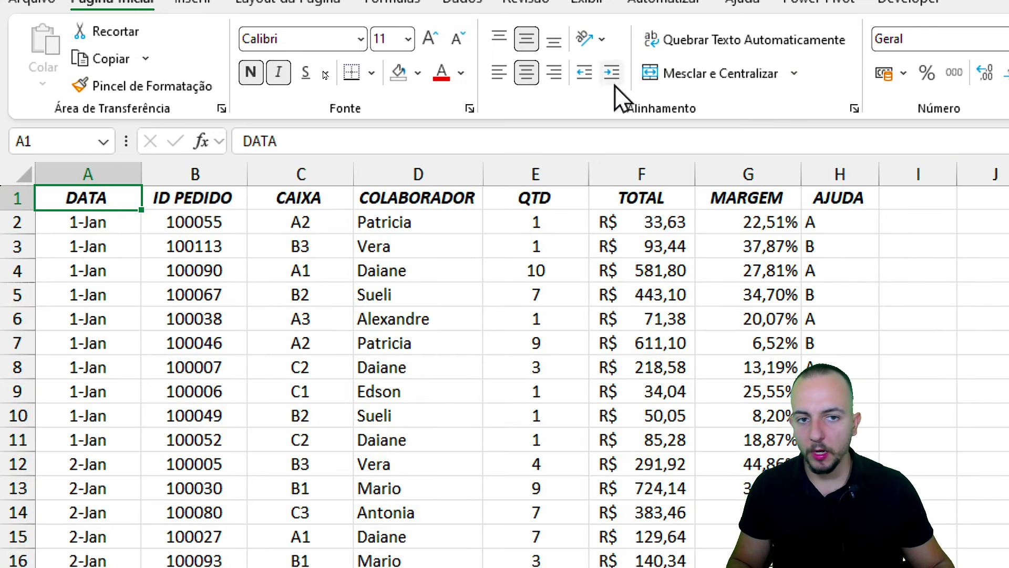
left_click(907, 67)
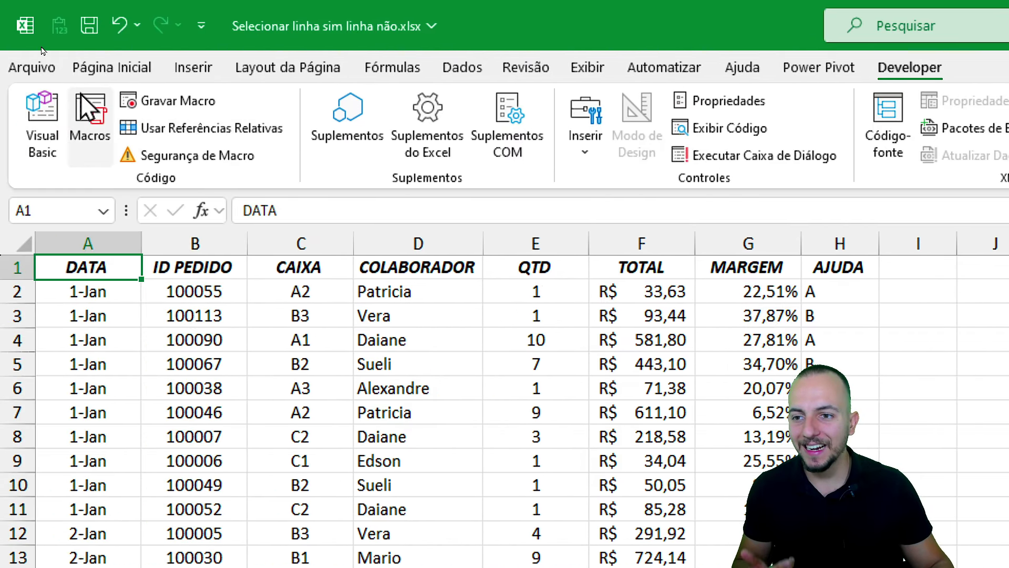
left_click(126, 73)
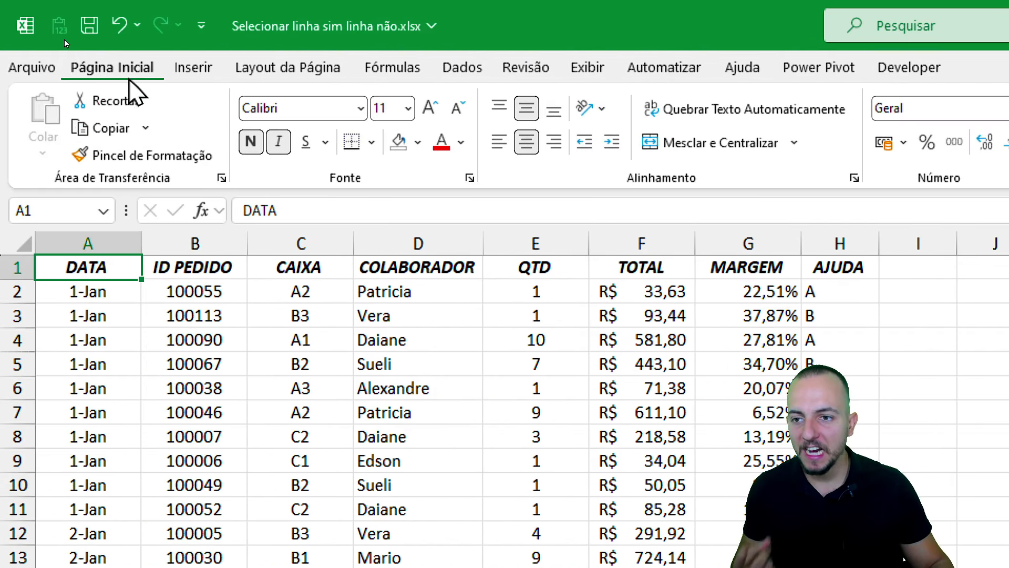
right_click(395, 178)
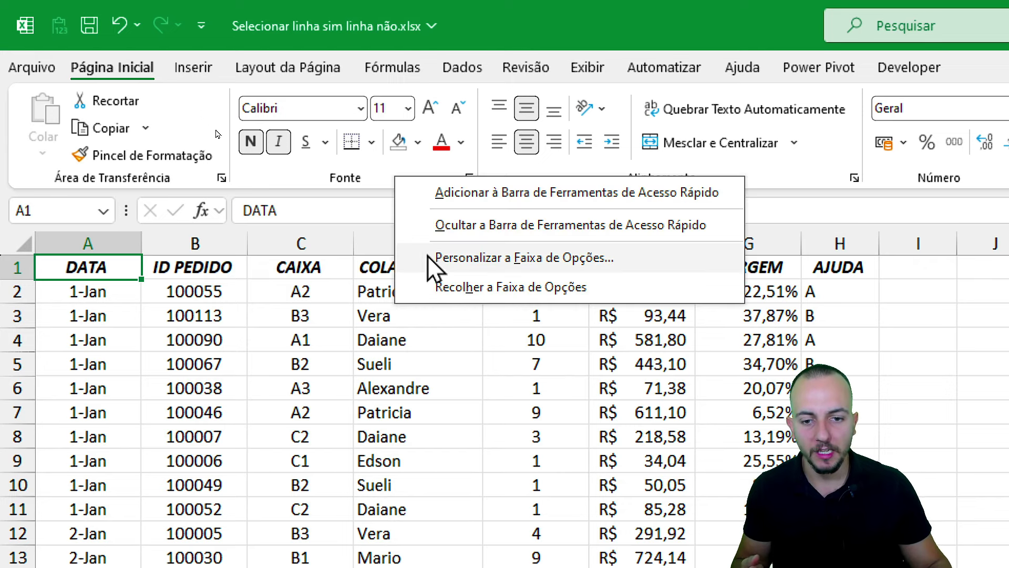
left_click(481, 257)
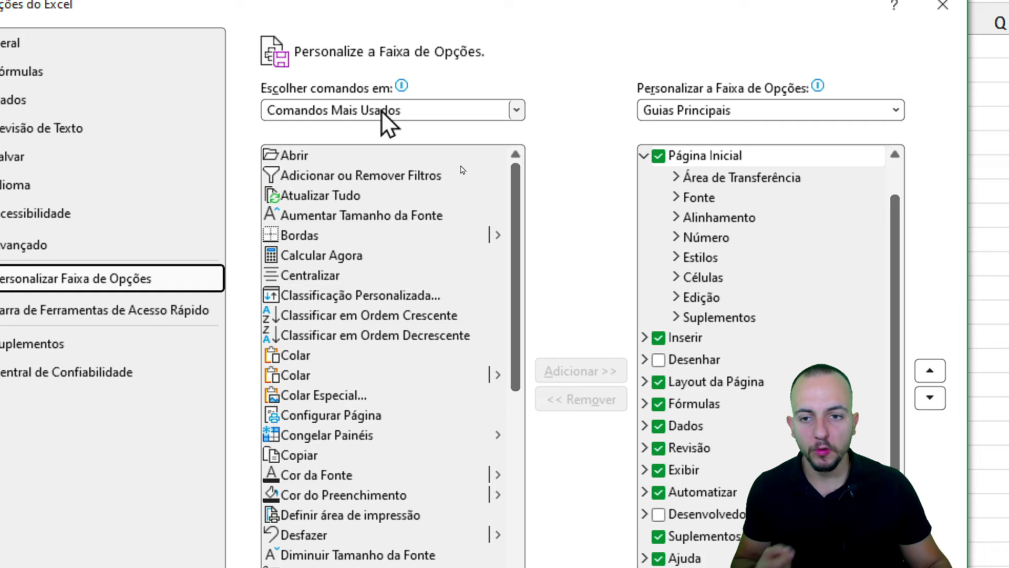
left_click(380, 109)
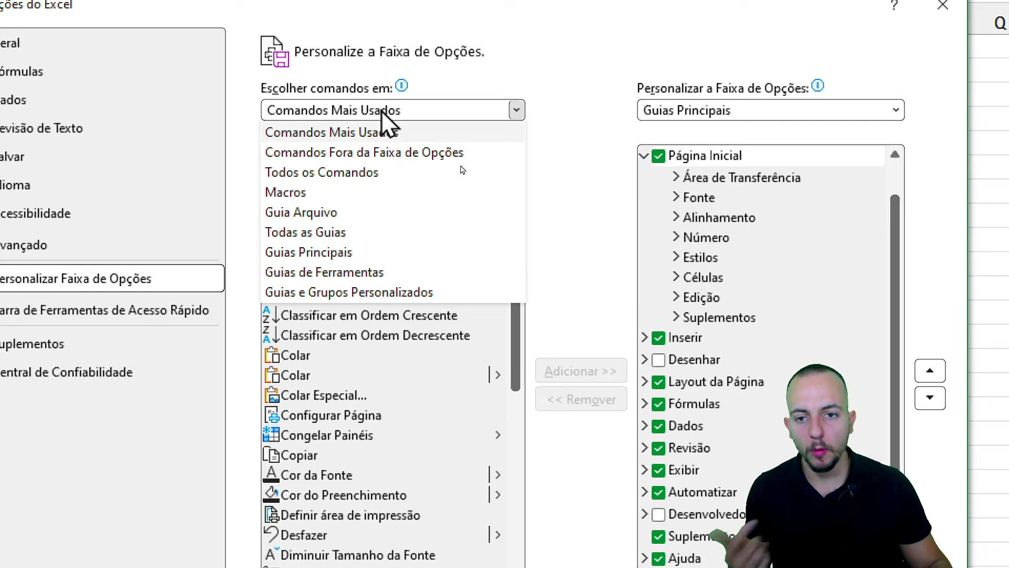
left_click(337, 232)
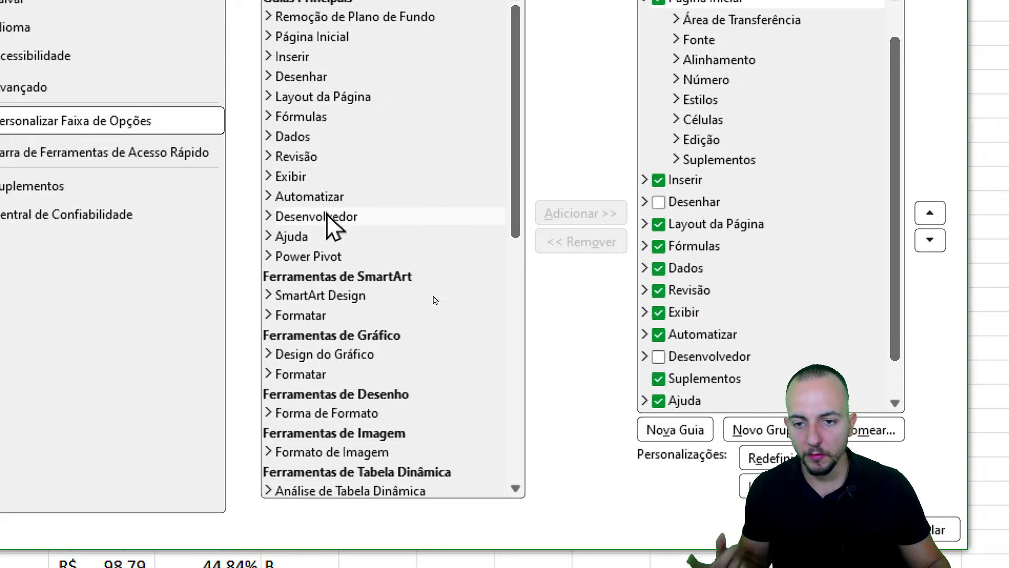
left_click(326, 214)
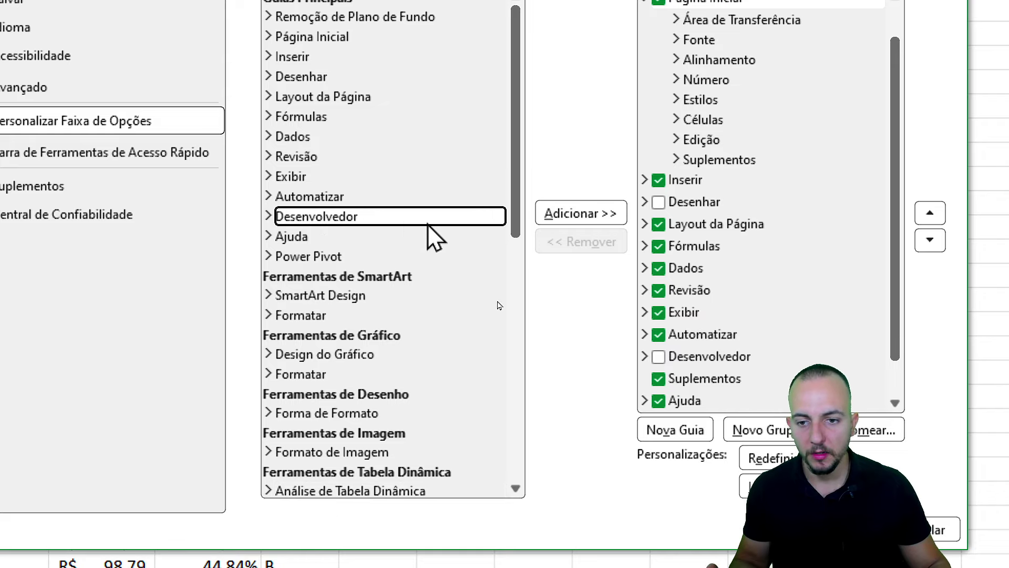
left_click(590, 212)
left_click(601, 452)
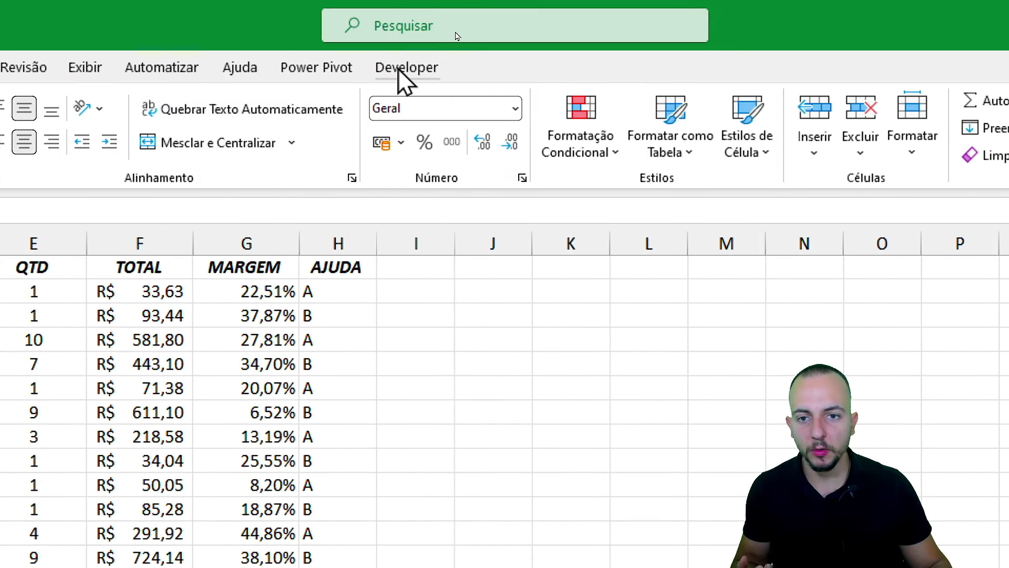
left_click(408, 64)
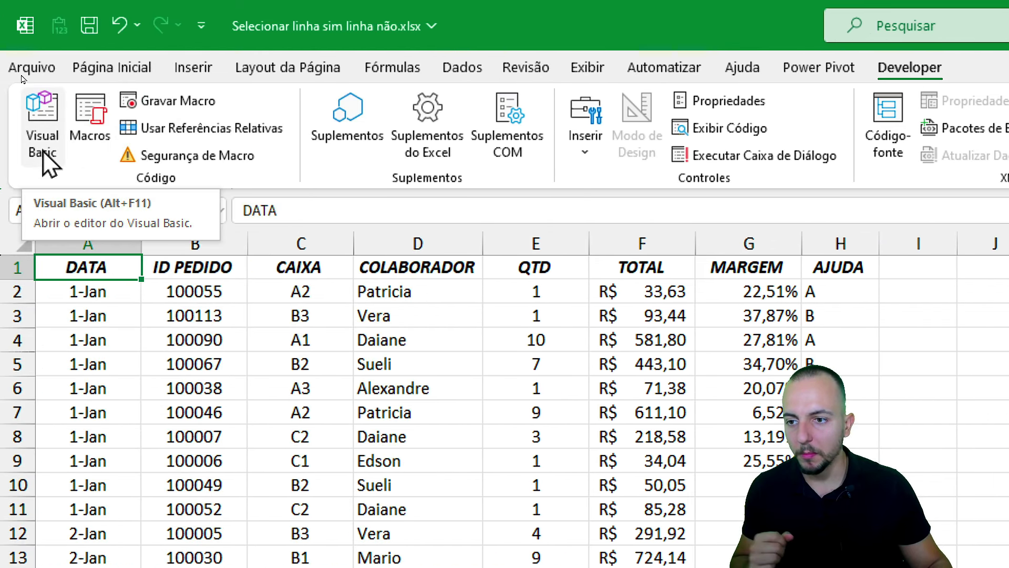
Open the Visual Basic editor and the Planilha1 sheet code module.
left_click(44, 153)
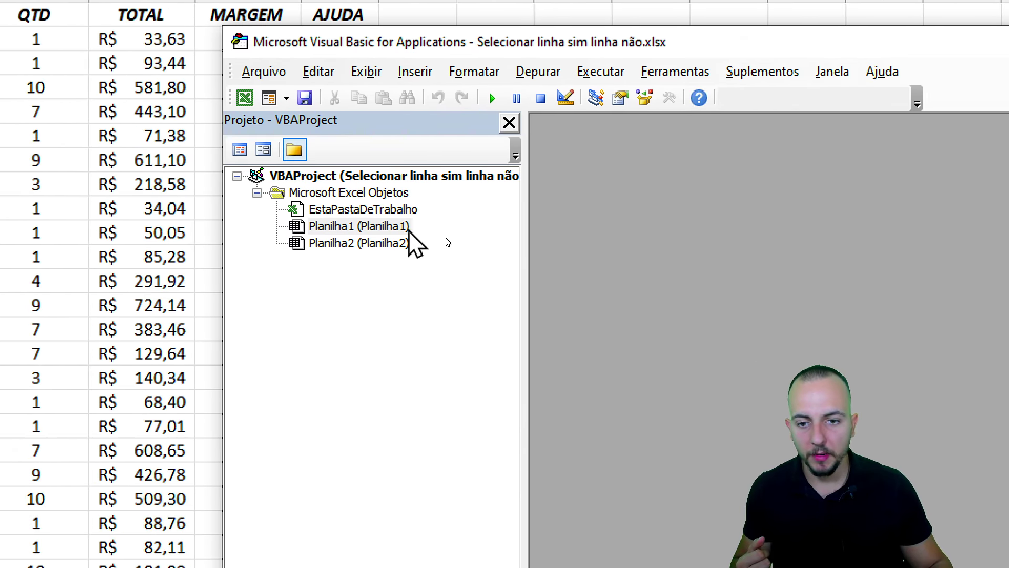
left_click(352, 226)
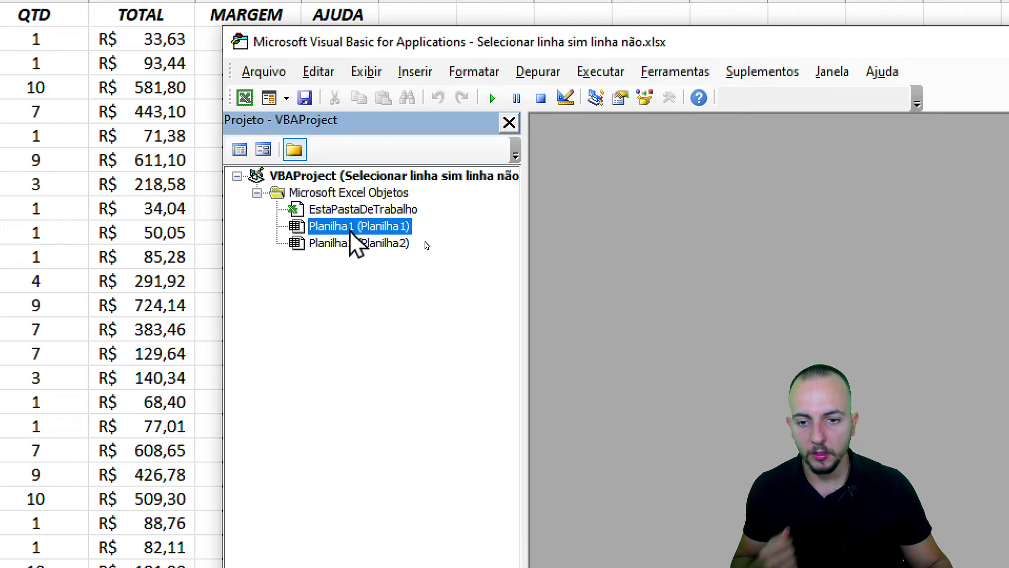
double_click(359, 231)
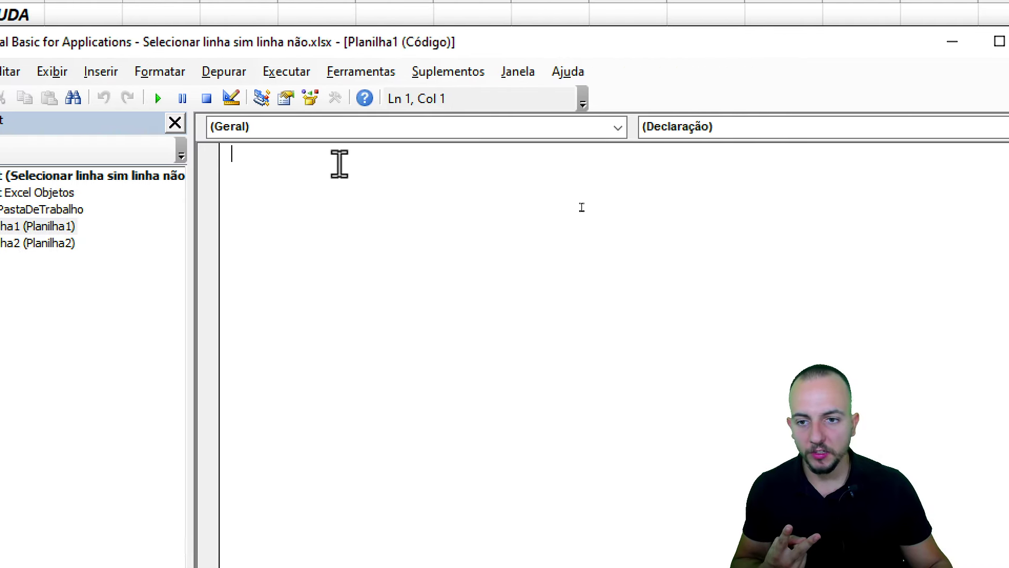
Delete the generated Worksheet_SelectionChange stub and paste the SelecionarCadaOutraLinha macro.
left_click(276, 132)
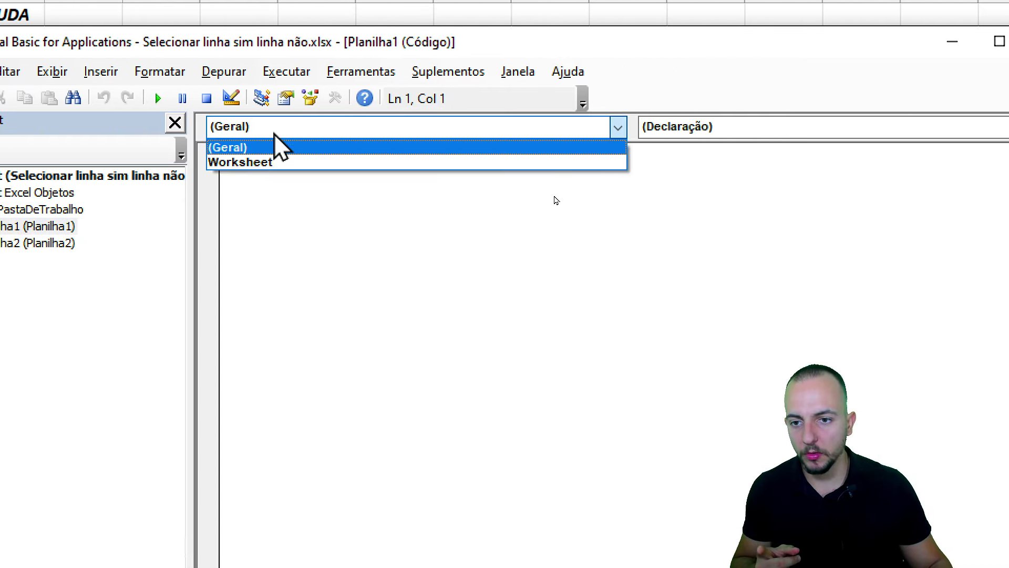
left_click(277, 162)
left_click_drag(333, 216, 209, 156)
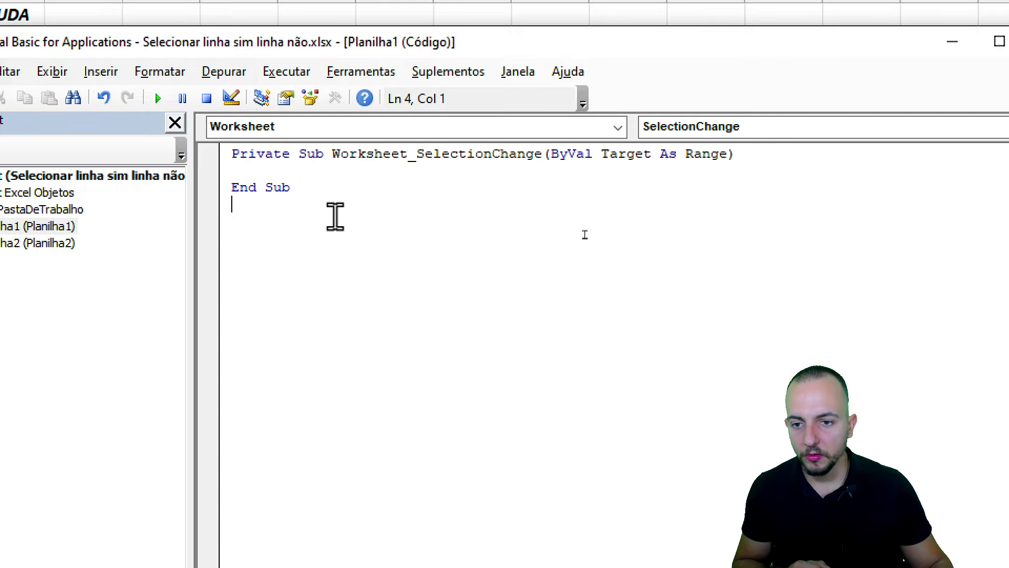
key("Delete")
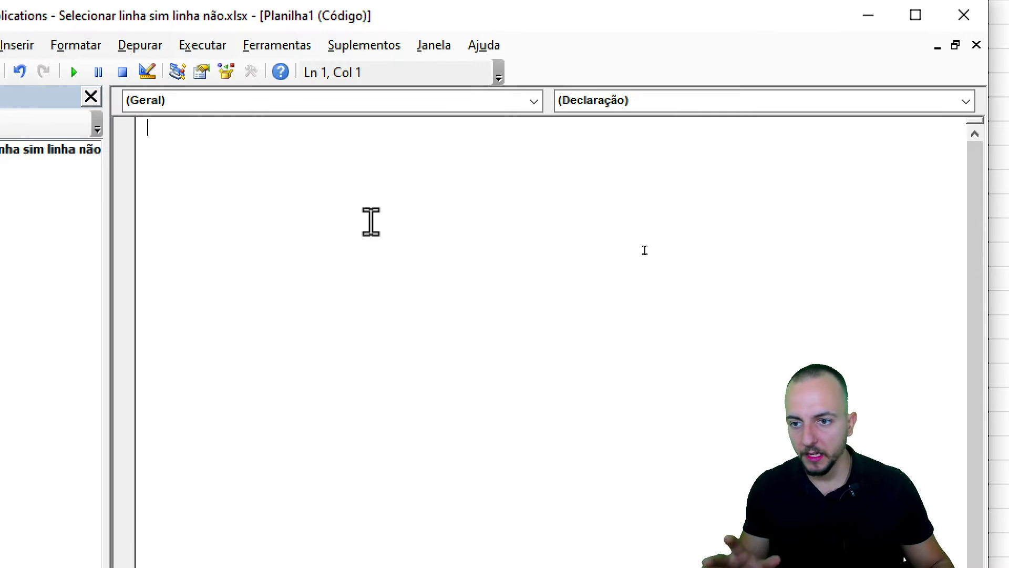
key("ctrl+v")
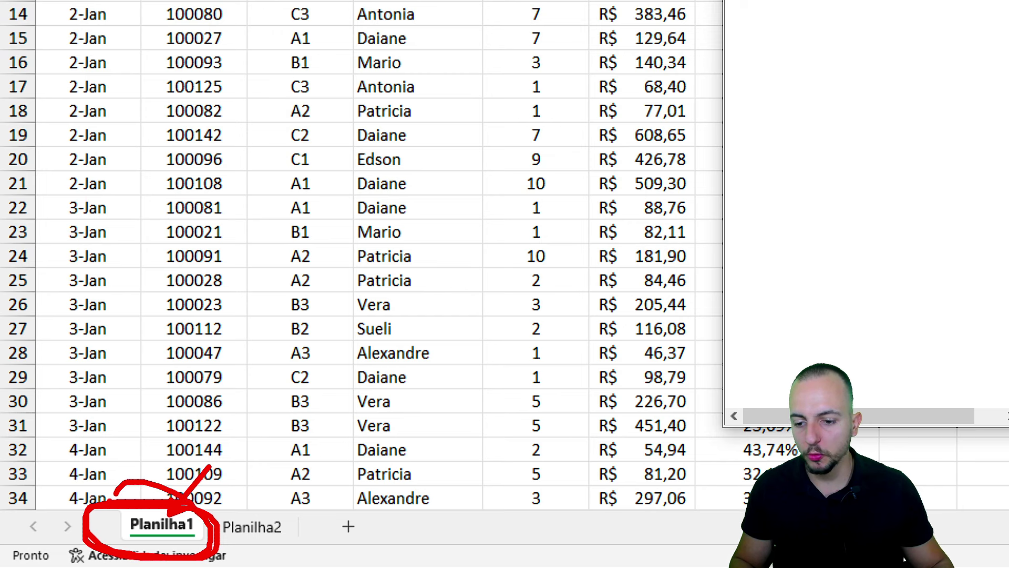
Rename the Planilha1 sheet tab to ABC123.
double_click(166, 522)
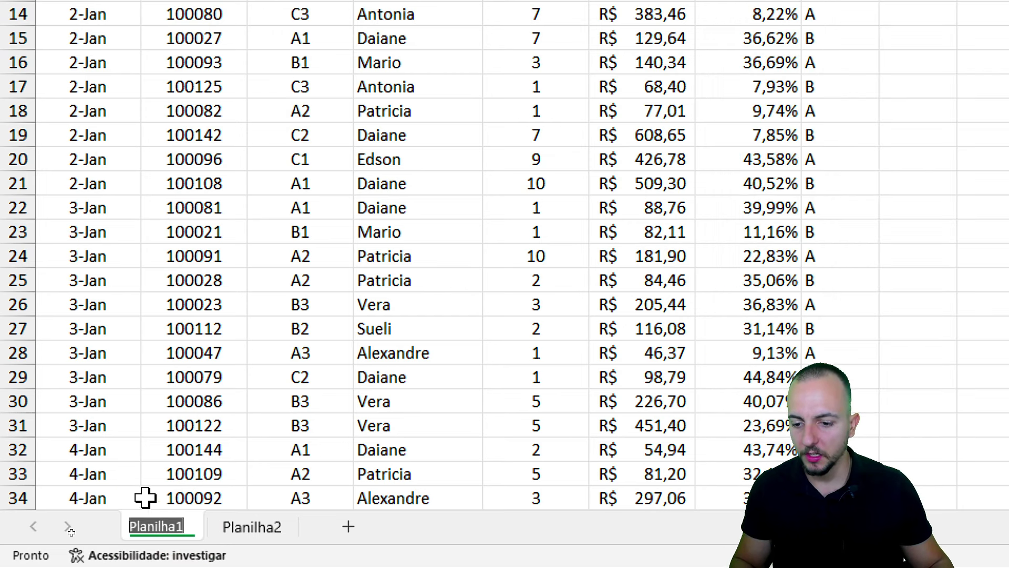
type("A")
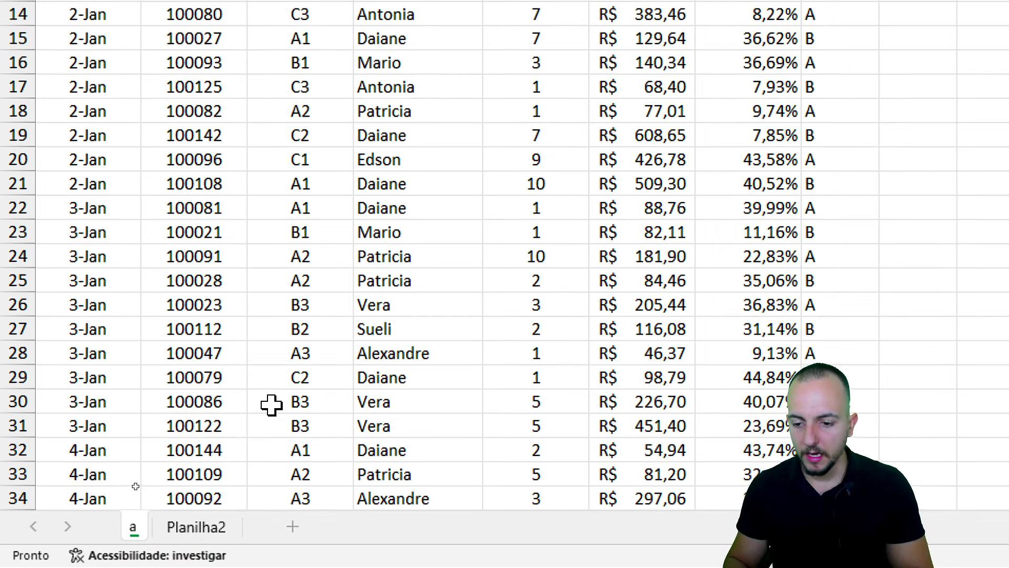
type("BC123")
key("BackSpace")
type("3")
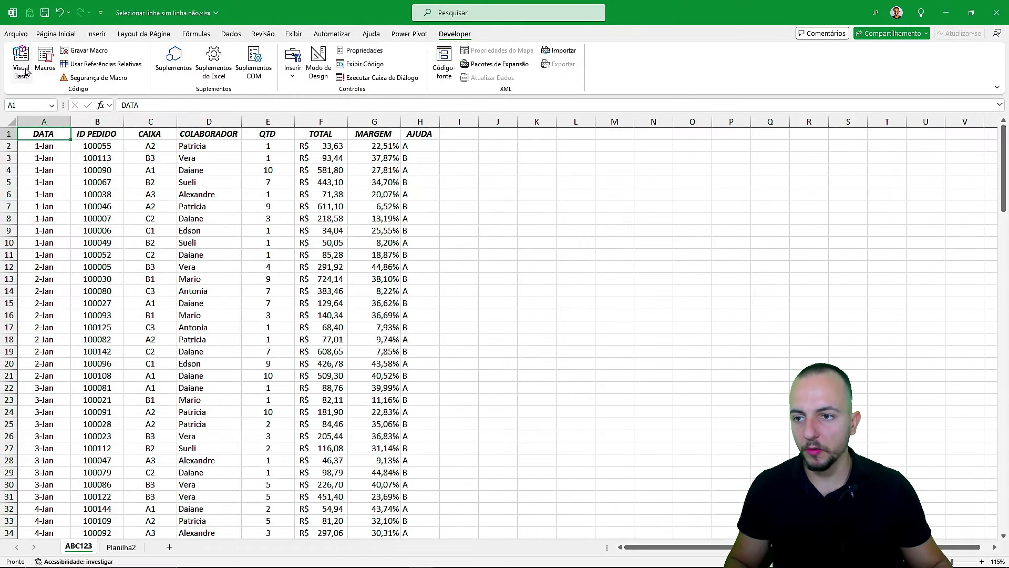
In the macro code, replace the Sheets("Planilha1") name with ABC123.
left_click(45, 74)
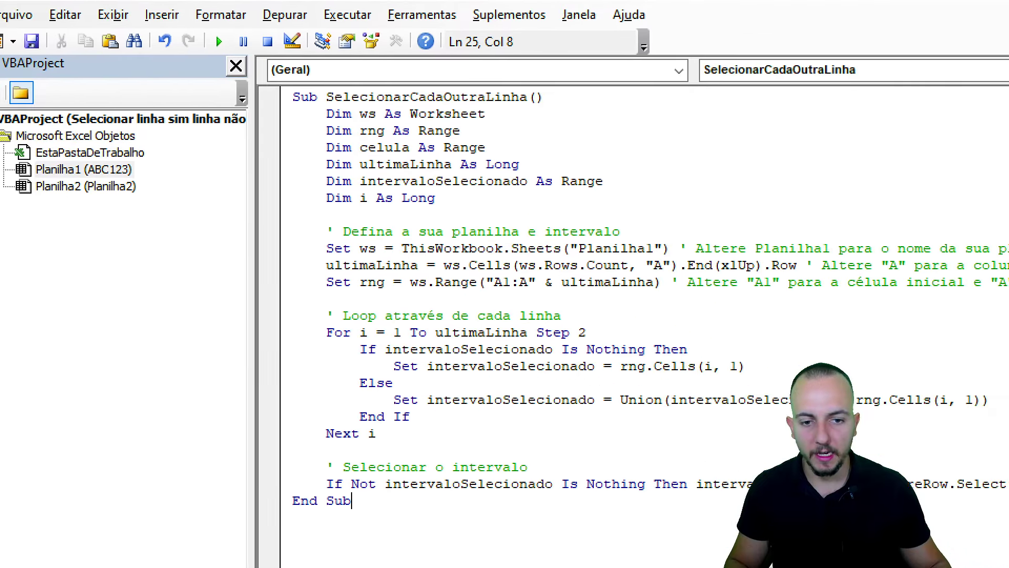
left_click_drag(366, 174, 434, 174)
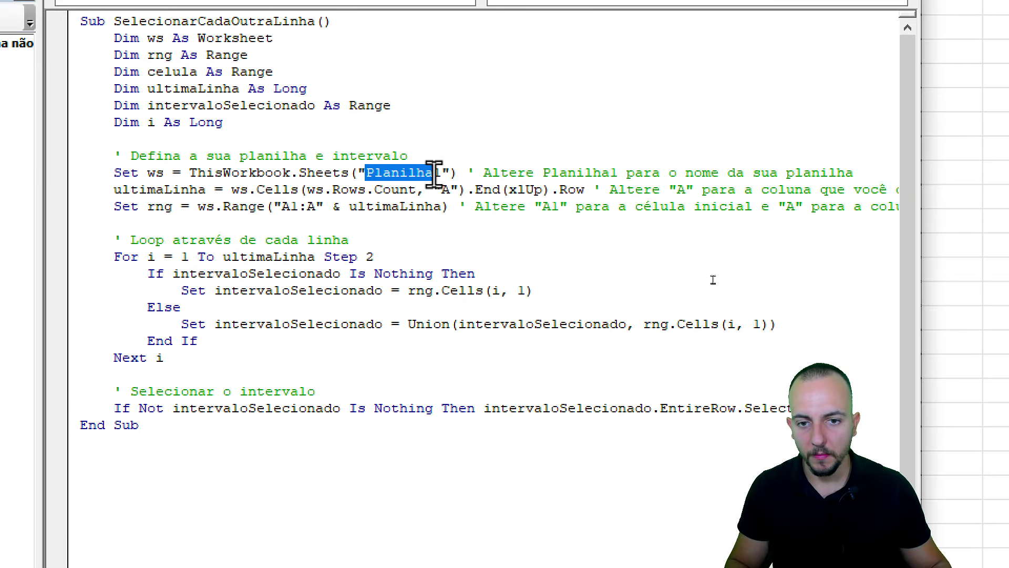
type("ABC12")
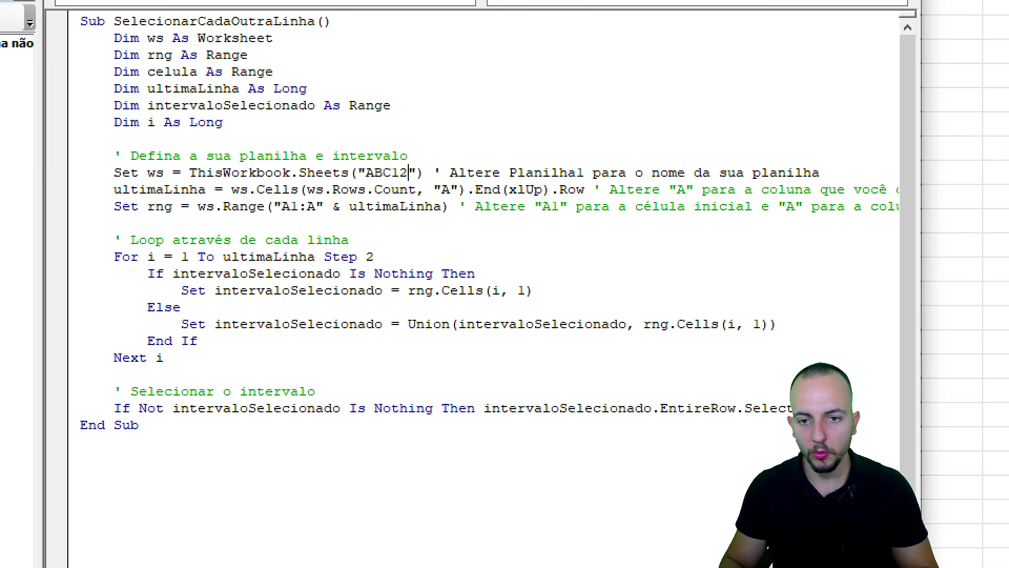
type("3")
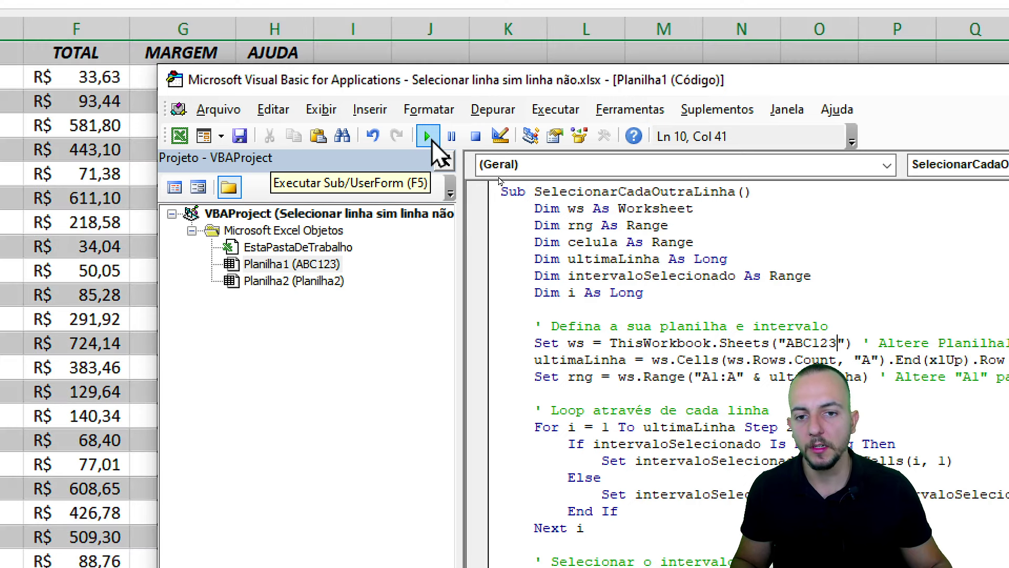
Run SelecionarCadaOutraLinha so every other row of ABC123 from the header is selected.
left_click(428, 136)
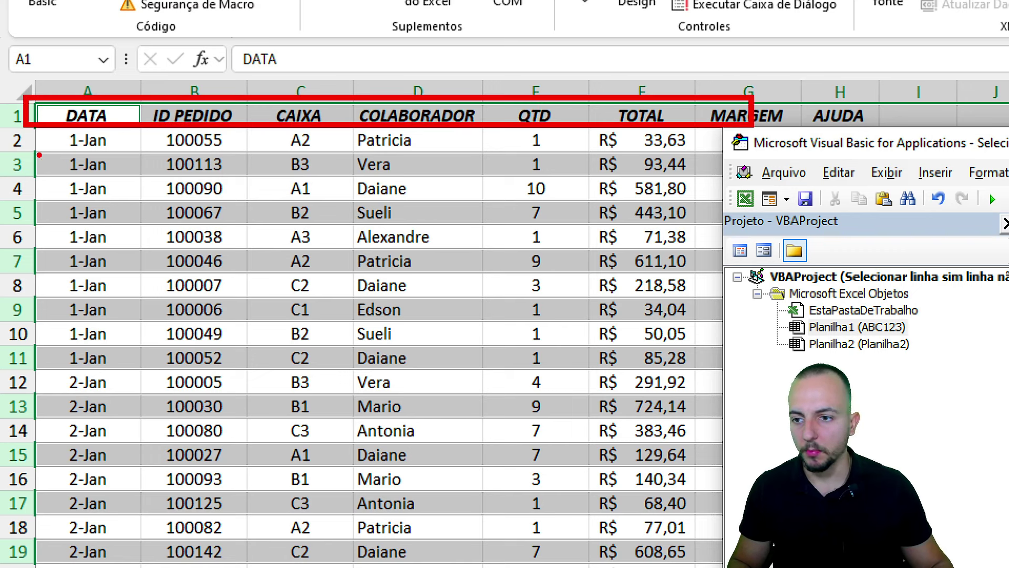
left_click_drag(39, 155, 200, 173)
left_click_drag(27, 199, 154, 231)
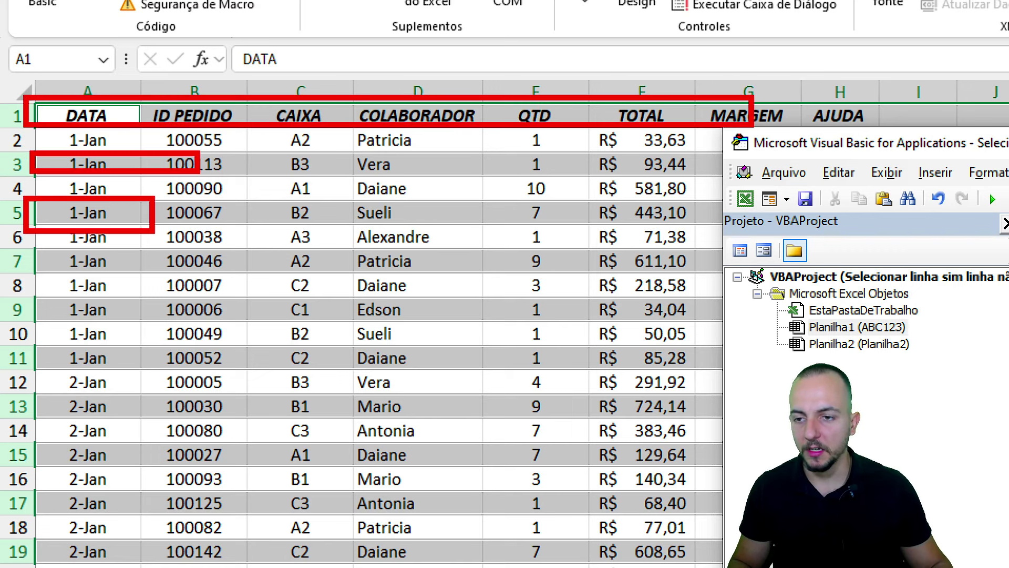
key("ctrl+z")
key("ctrl+z")
key("ctrl+z")
left_click_drag(3, 124, 155, 157)
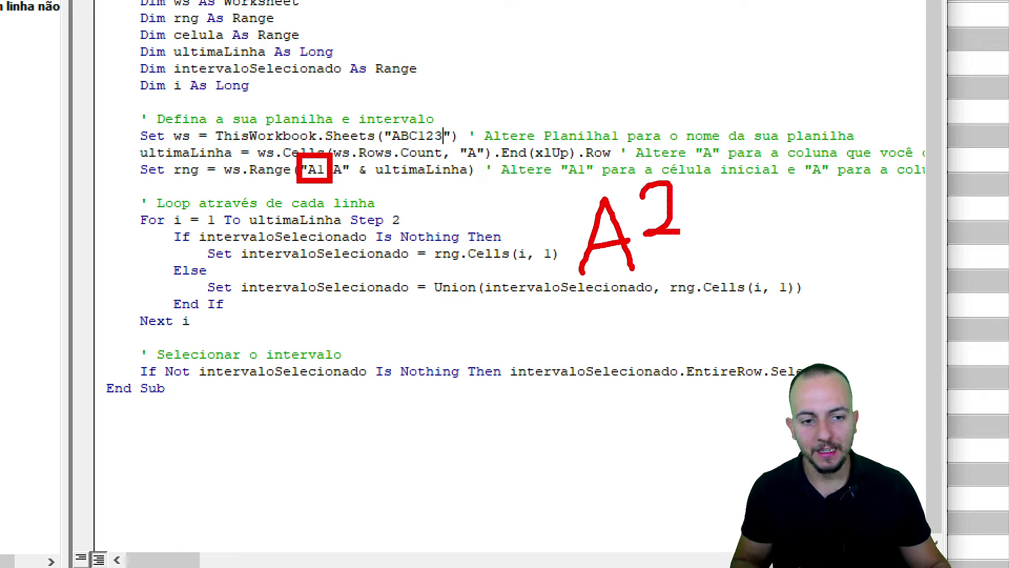
Change the macro range from "A1:A" to "A2:A" and rerun it.
key("Escape")
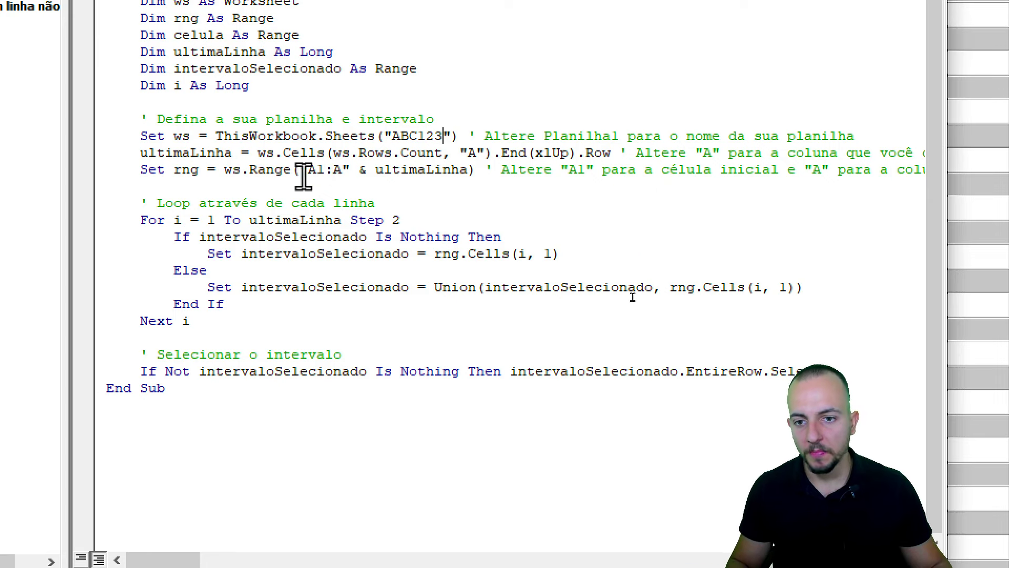
type("2")
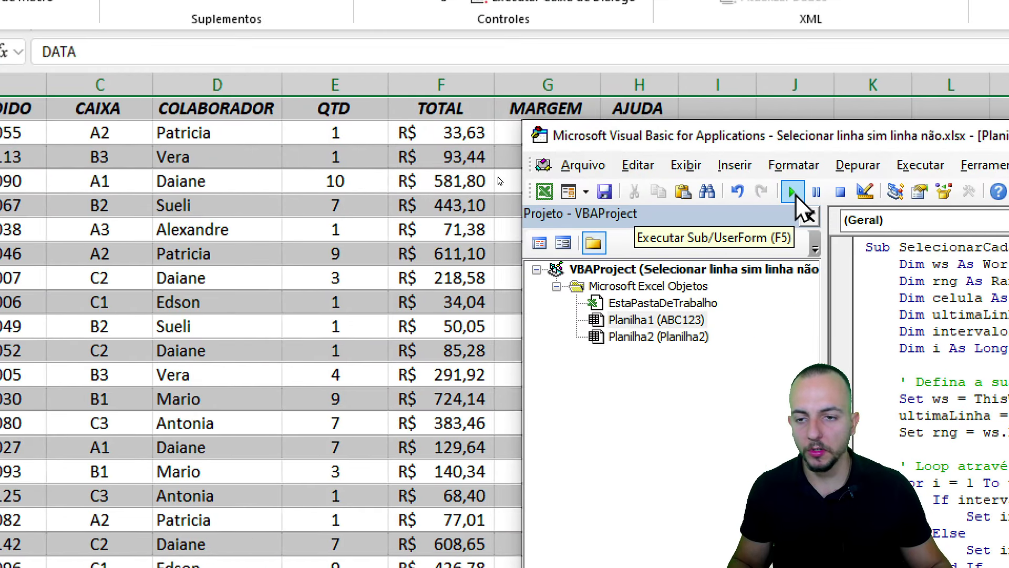
left_click(793, 192)
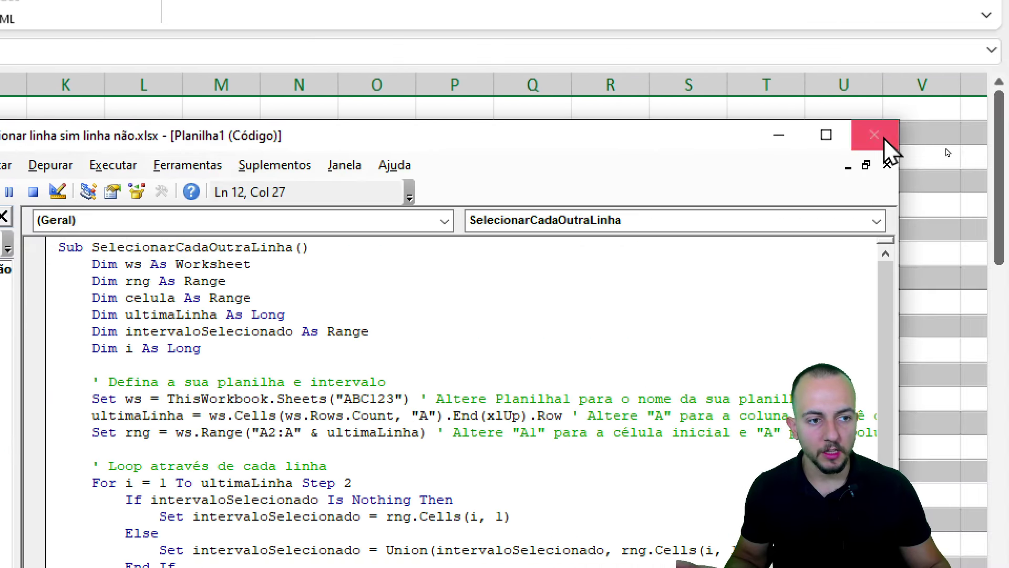
Close the VBA editor, review the alternating row selection, and return to Página Inicial.
left_click(885, 139)
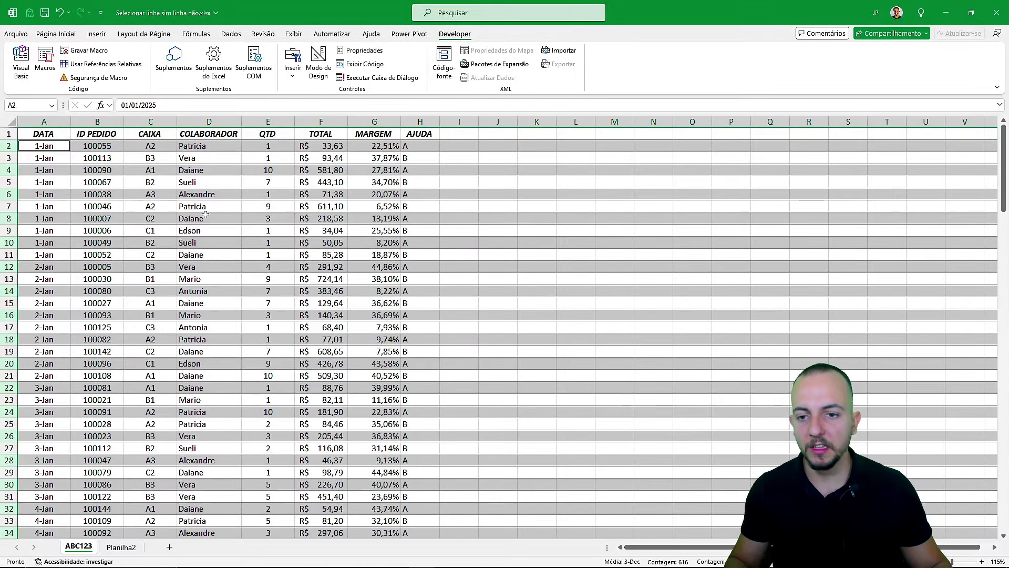
scroll(285, 272, "down", 1)
scroll(285, 272, "down", 10)
scroll(284, 272, "down", 12)
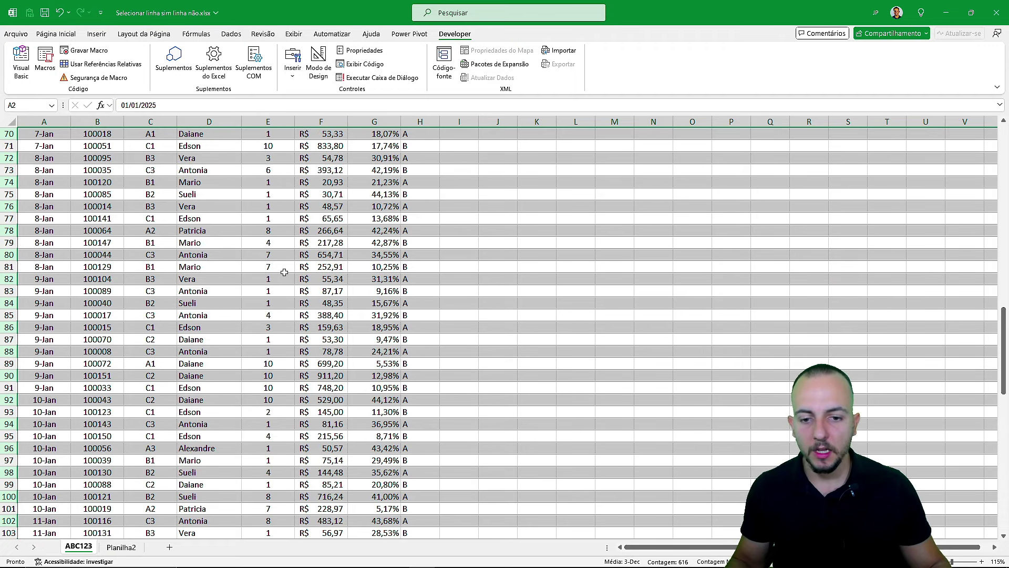
scroll(285, 272, "down", 7)
scroll(279, 265, "up", 13)
scroll(276, 264, "up", 10)
scroll(272, 263, "up", 7)
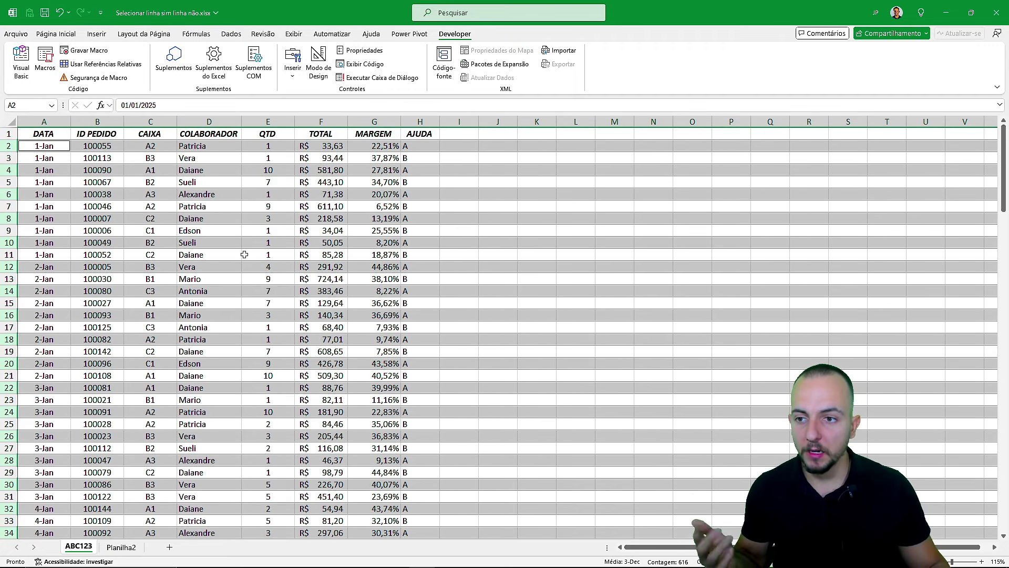
left_click(64, 36)
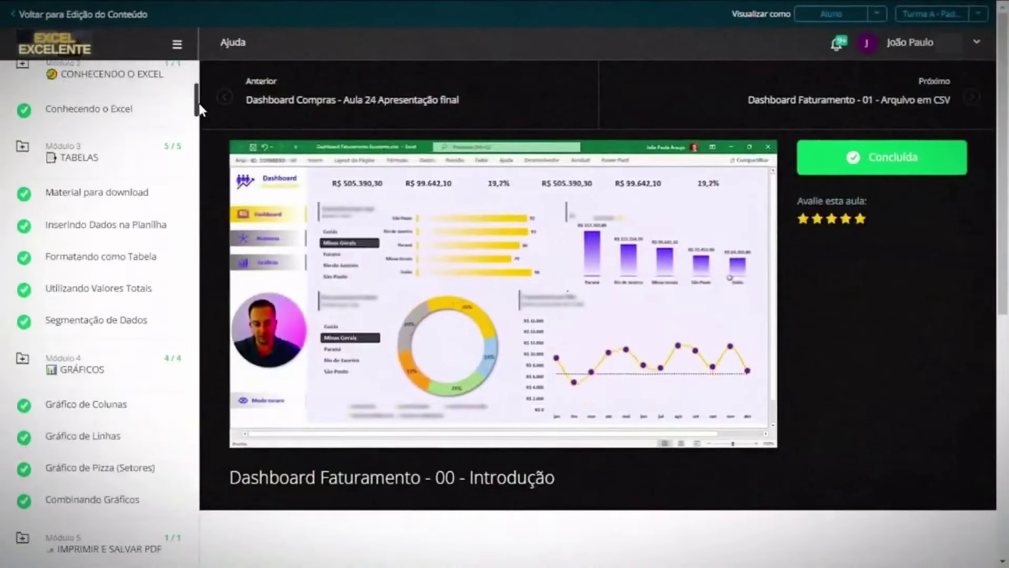
Browse the Excel Excelente lesson list, opening Como baixar o Power BI gratuitamente.
left_click_drag(199, 105, 193, 299)
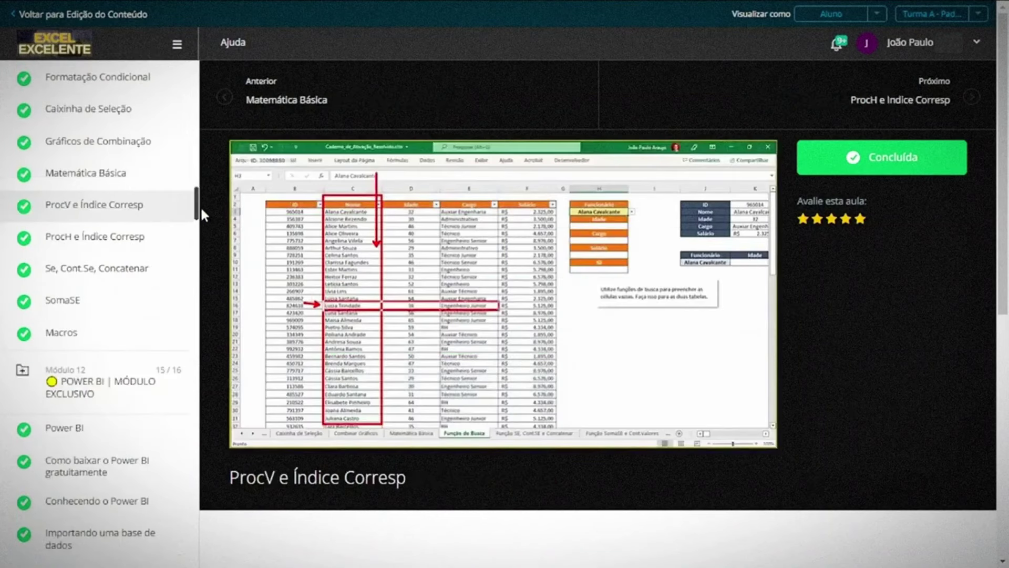
left_click_drag(200, 206, 193, 221)
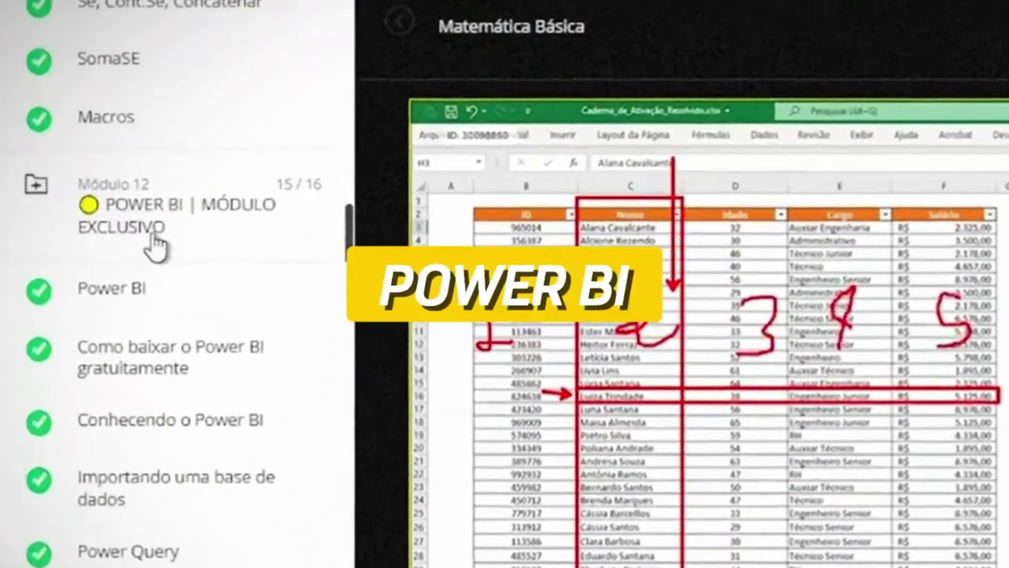
left_click(158, 290)
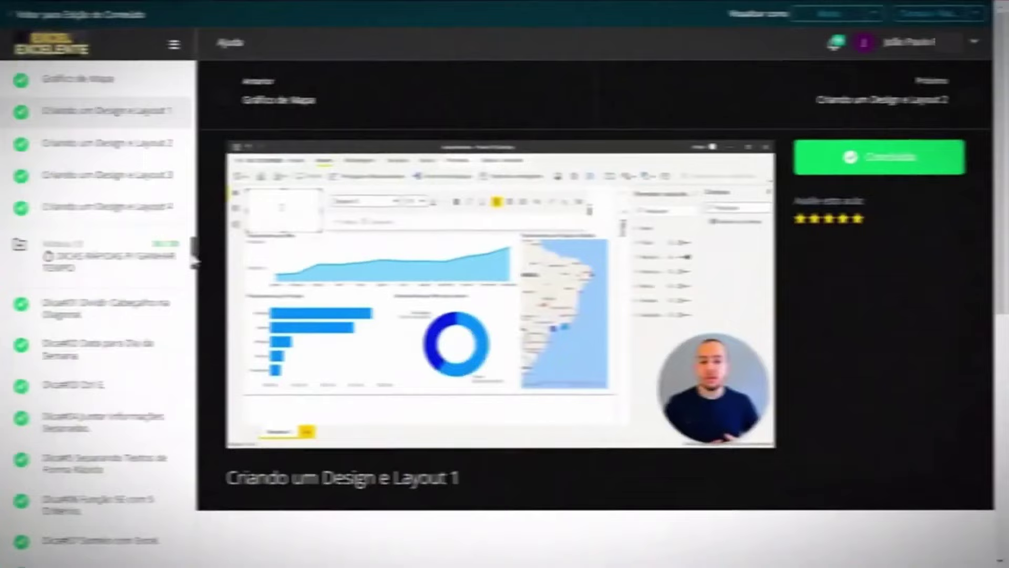
left_click_drag(194, 261, 197, 380)
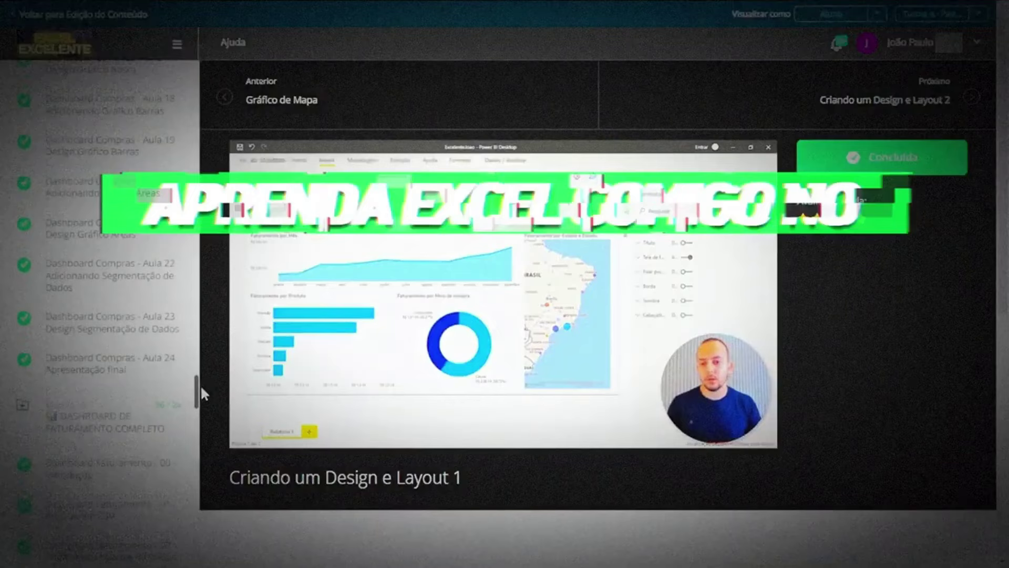
left_click_drag(194, 374, 201, 421)
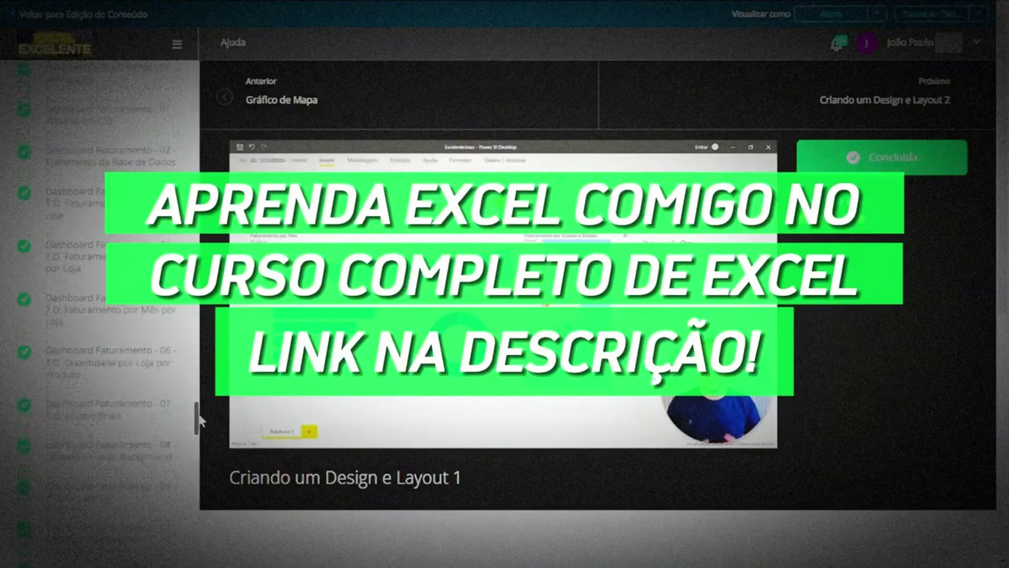